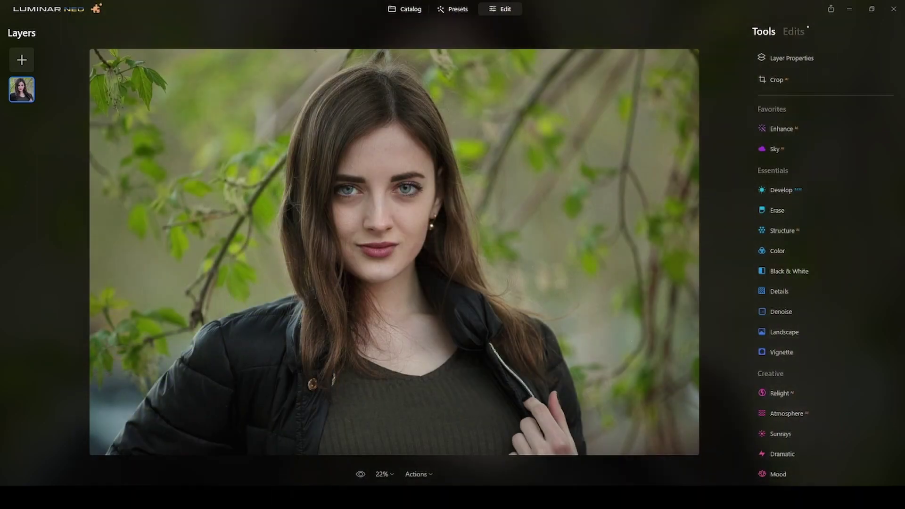
Step: Check the photo library, return to the portrait and erase a spot beside the brow
click(408, 10)
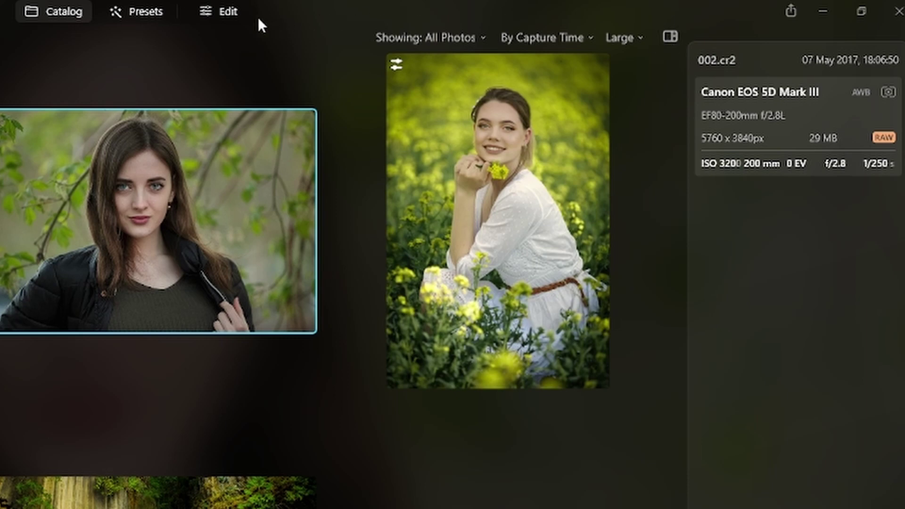
click(219, 12)
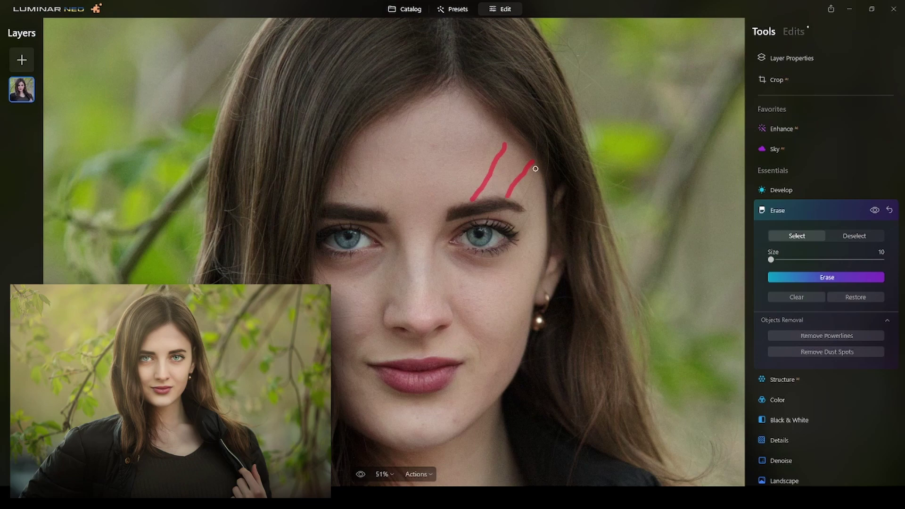
drag(536, 169, 521, 203)
click(813, 280)
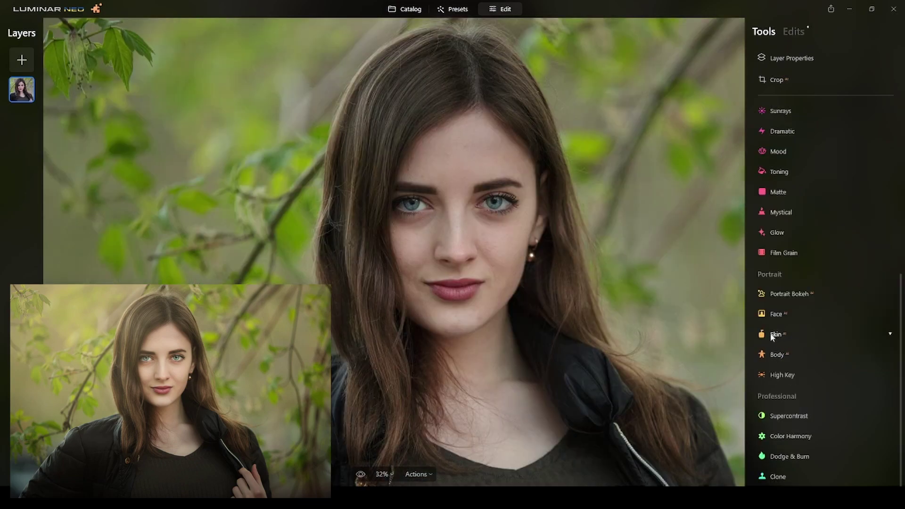
Step: Lower the portrait's Face Light from 22 to 16, comparing it on and off
click(775, 334)
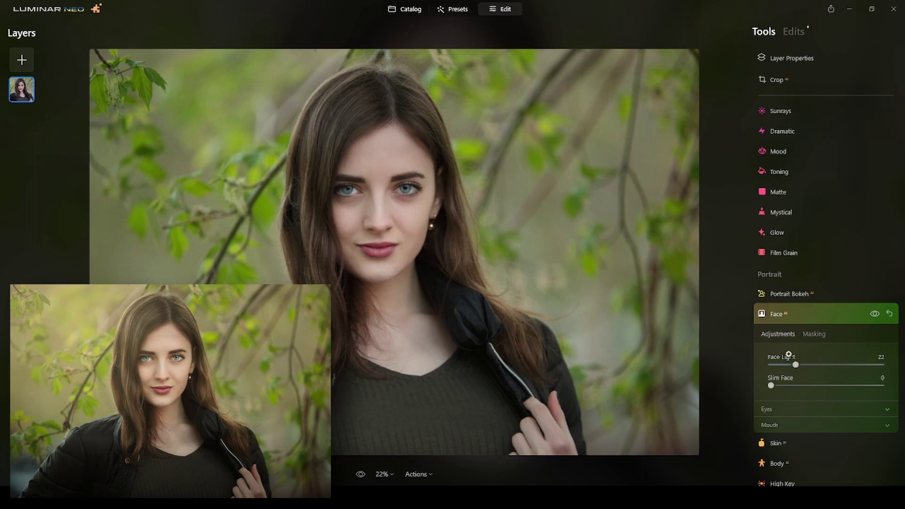
drag(796, 367, 791, 367)
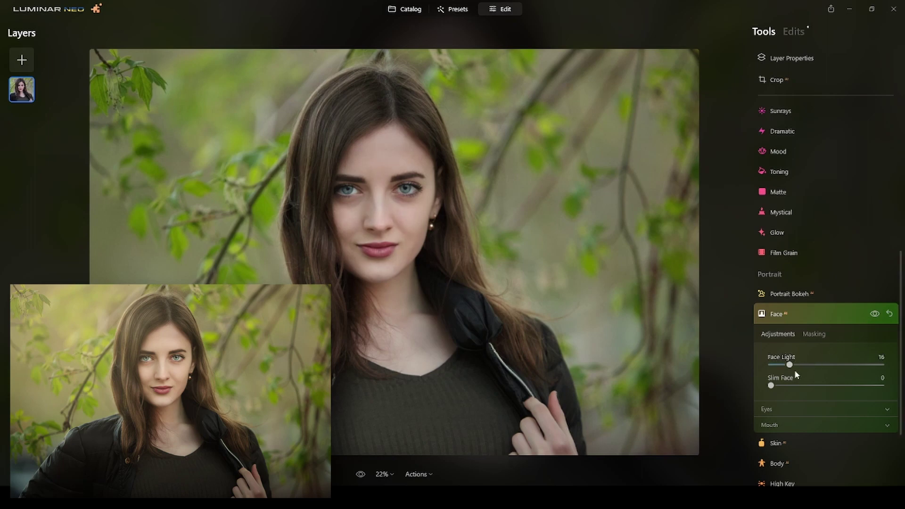
click(875, 314)
click(875, 314)
click(875, 314)
click(875, 315)
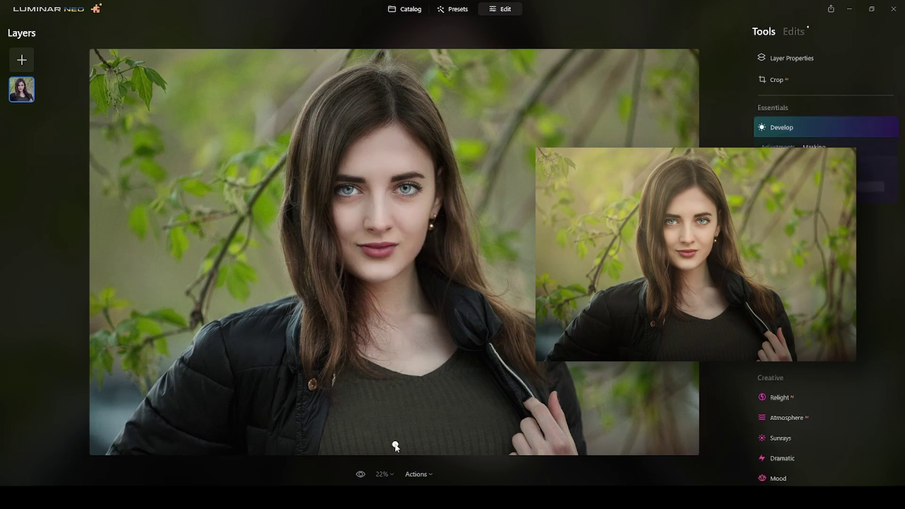
Step: Add a gradient mask over the lower part of the photo, shifted slightly lower
drag(395, 441, 396, 274)
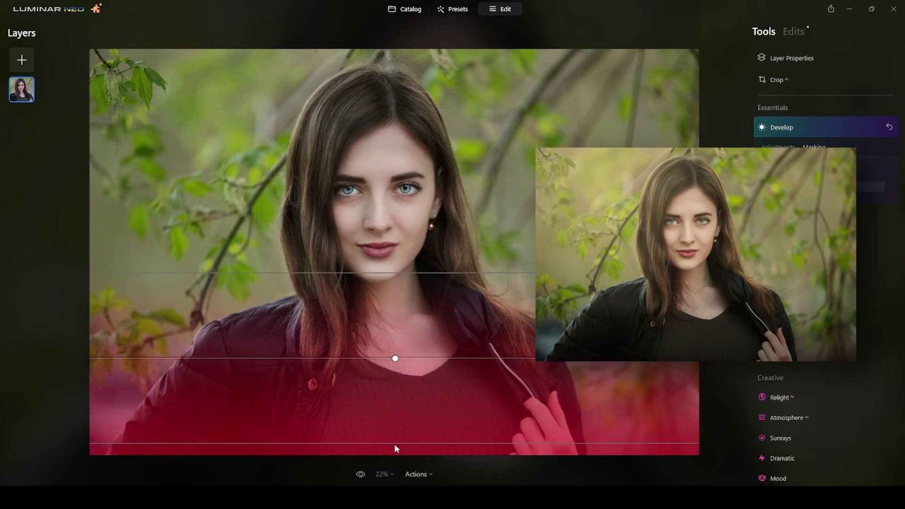
drag(395, 444, 394, 461)
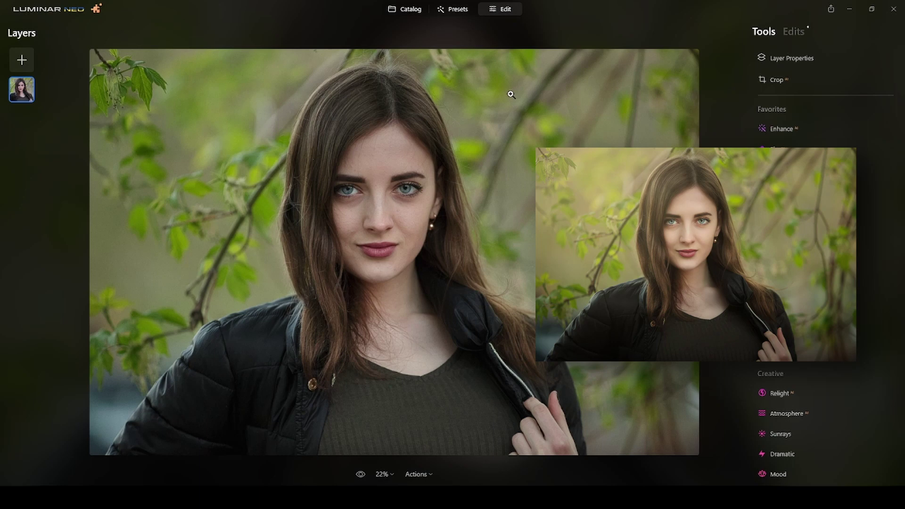
scroll(809, 133, down, 2)
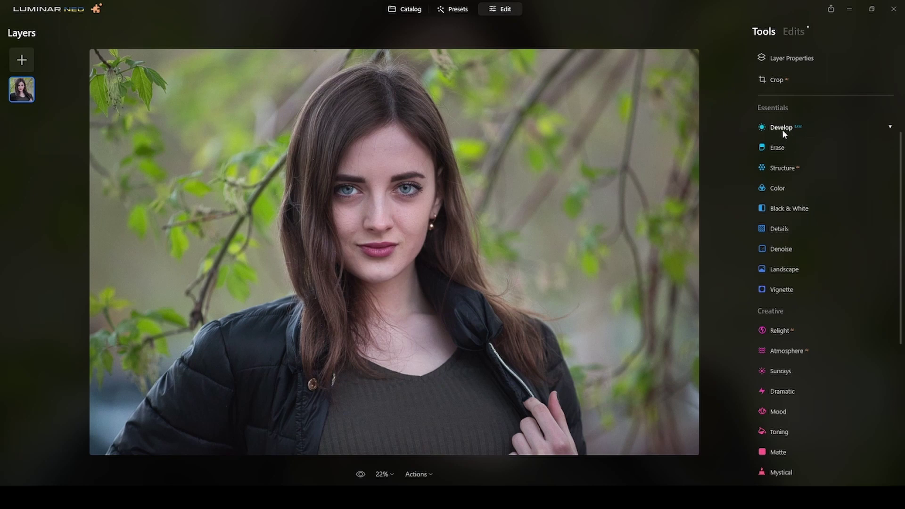
Step: In Develop, apply the Camera Neutral profile and Shade white balance
click(784, 131)
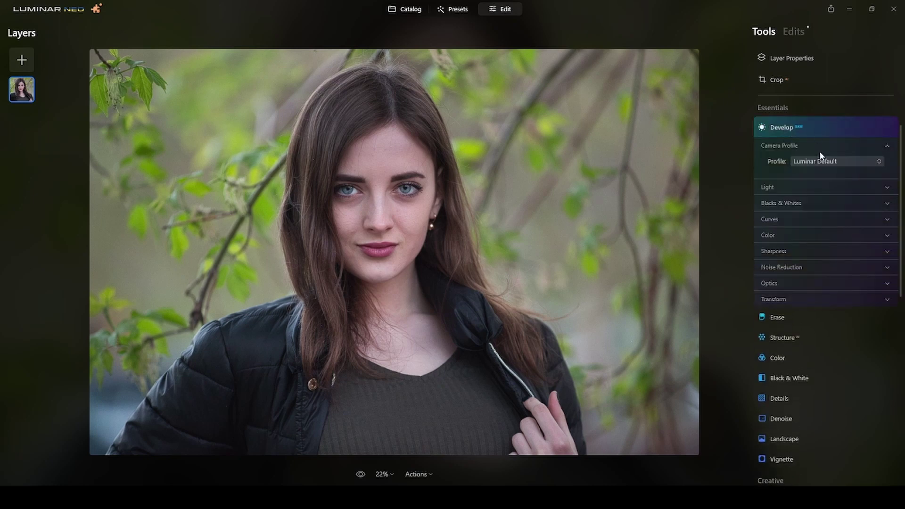
click(839, 160)
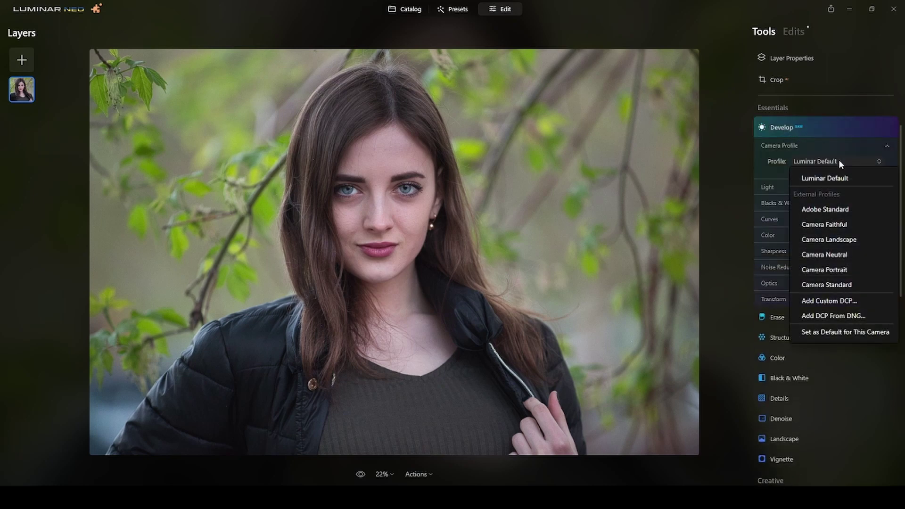
click(834, 255)
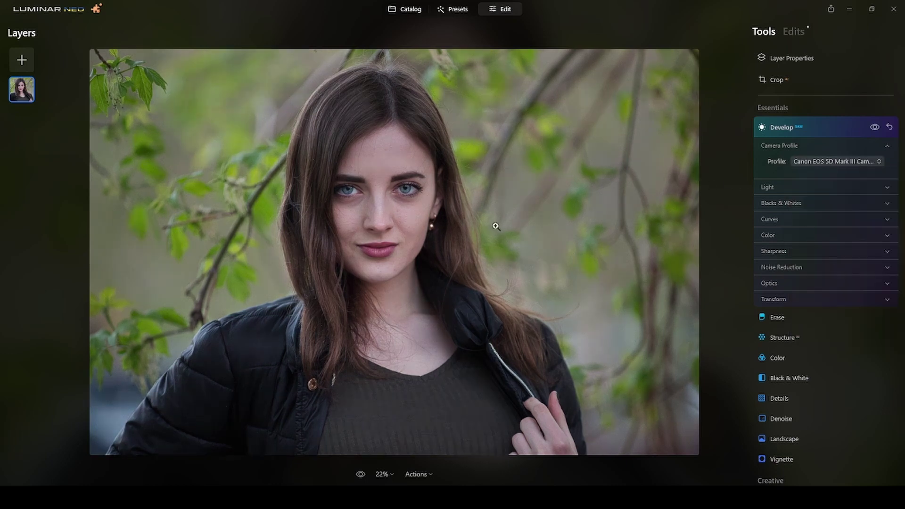
click(853, 234)
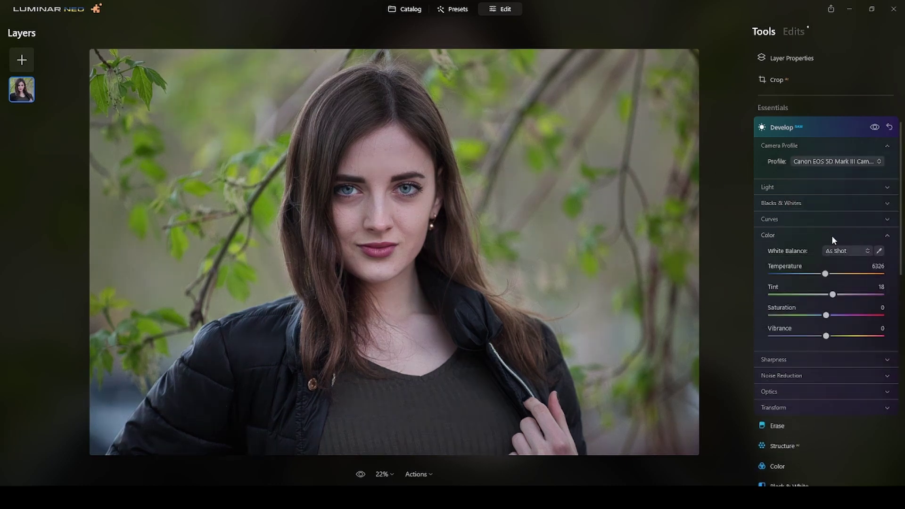
scroll(833, 236, down, 3)
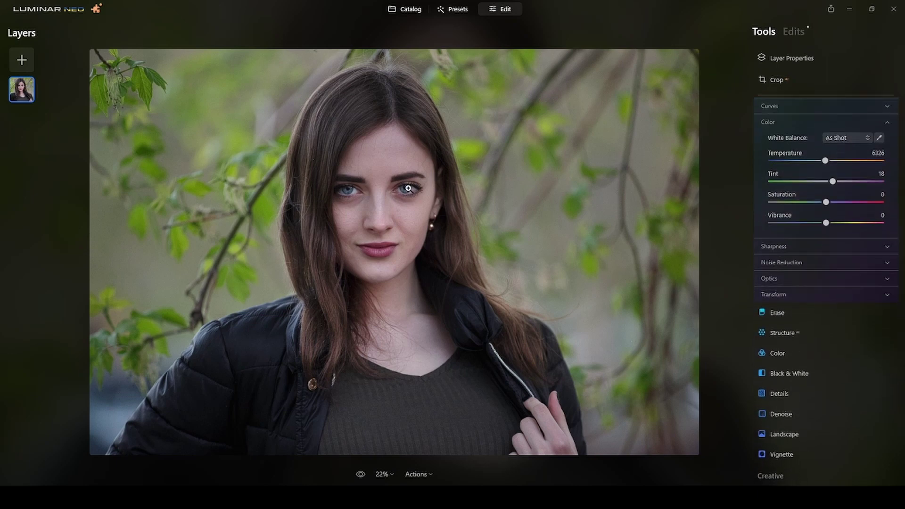
click(845, 138)
click(846, 200)
Step: Enable automatic distortion, chromatic aberration and defringe lens corrections
click(838, 278)
scroll(836, 277, down, 3)
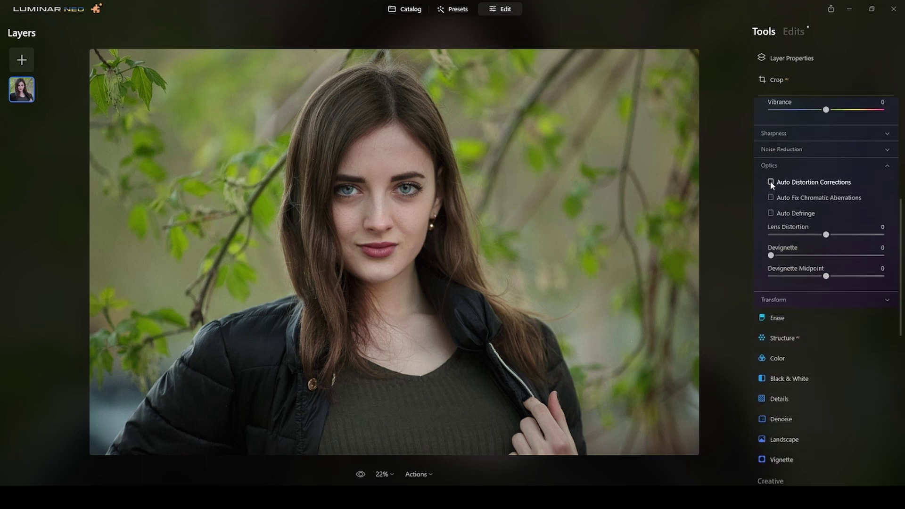
click(772, 183)
click(771, 197)
click(771, 213)
scroll(826, 206, up, 3)
scroll(828, 211, up, 5)
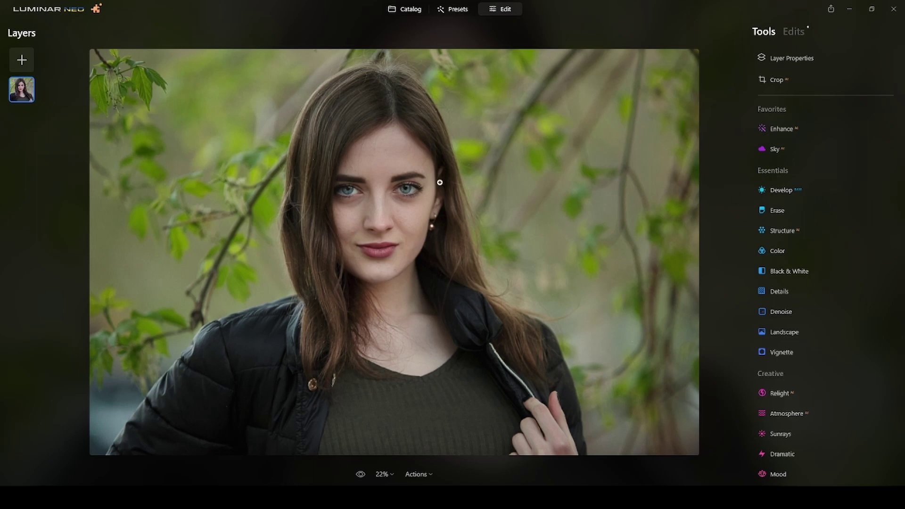
Step: Zoom in on her face and erase the forehead line and another forehead blemish
scroll(378, 194, up, 3)
scroll(378, 192, up, 2)
drag(357, 146, 433, 237)
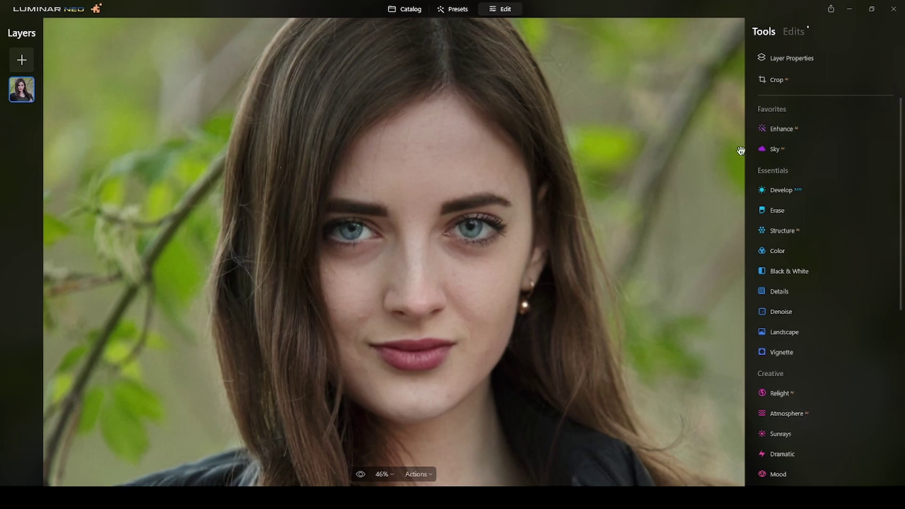
scroll(384, 149, up, 2)
scroll(384, 149, down, 1)
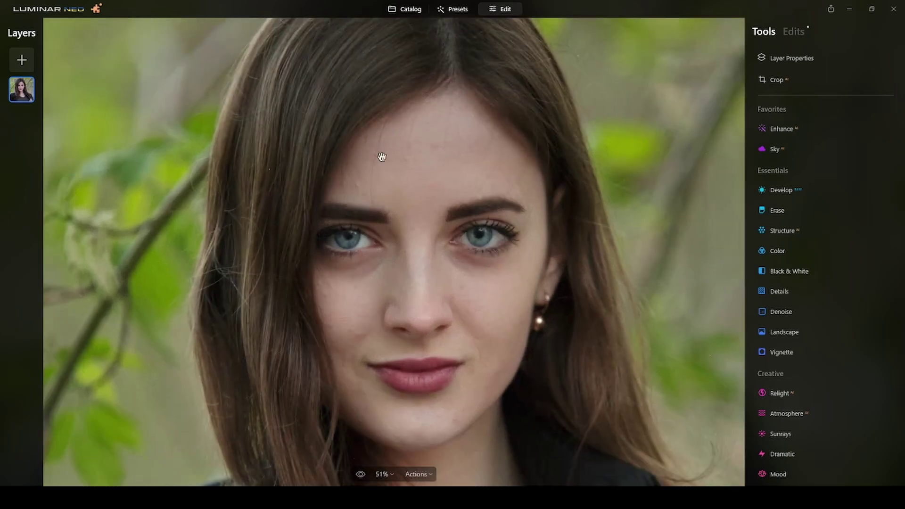
click(778, 211)
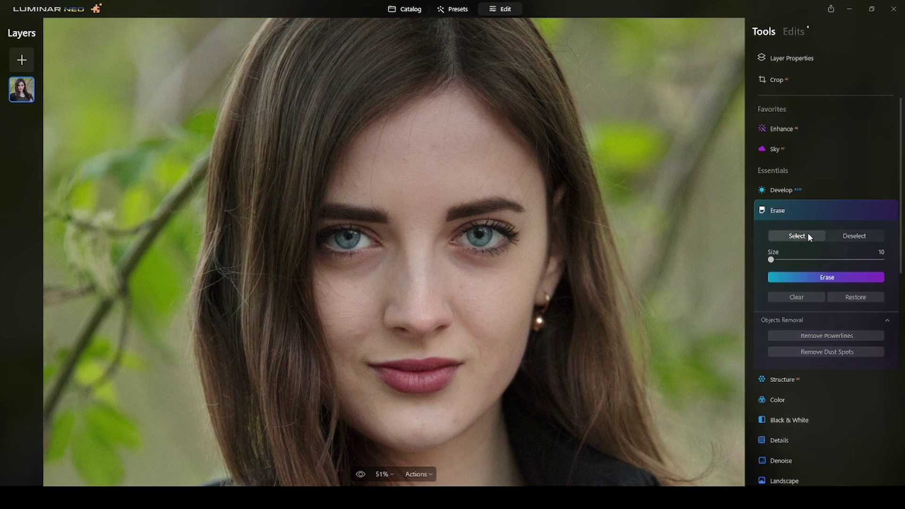
click(386, 122)
mouse_move(383, 127)
mouse_down()
mouse_move(370, 179)
mouse_move(376, 211)
mouse_up()
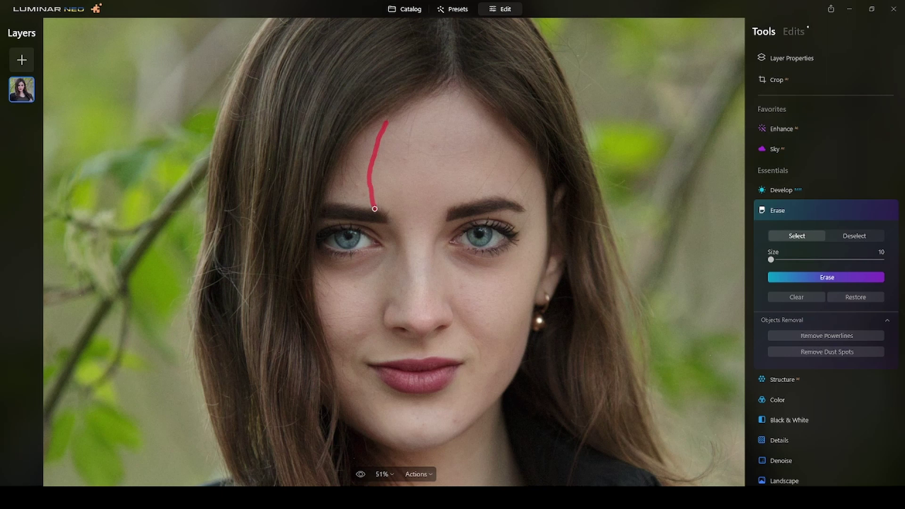
click(849, 278)
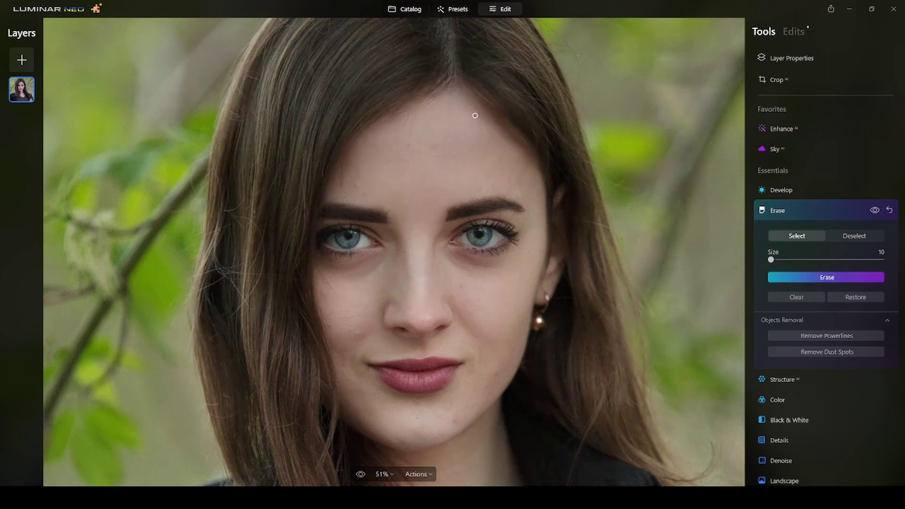
mouse_move(417, 113)
mouse_down()
mouse_move(406, 153)
mouse_move(398, 138)
mouse_move(465, 156)
mouse_up()
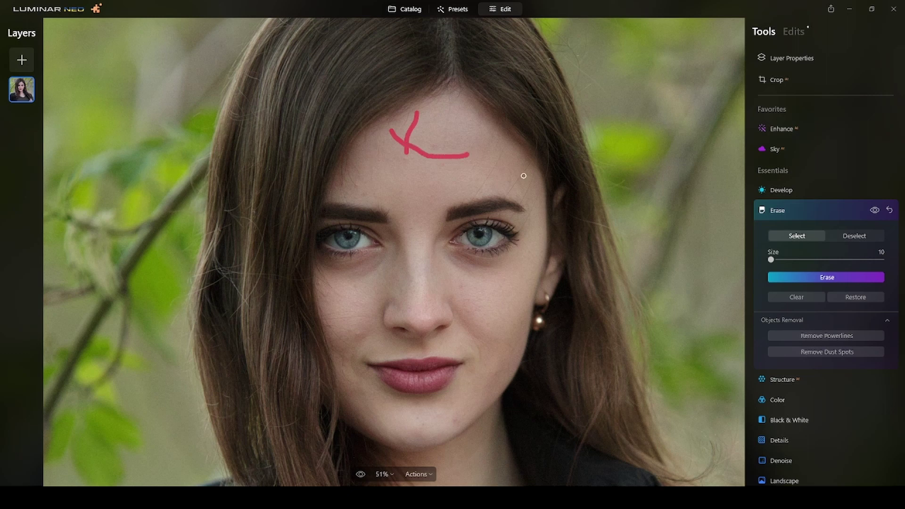
click(839, 278)
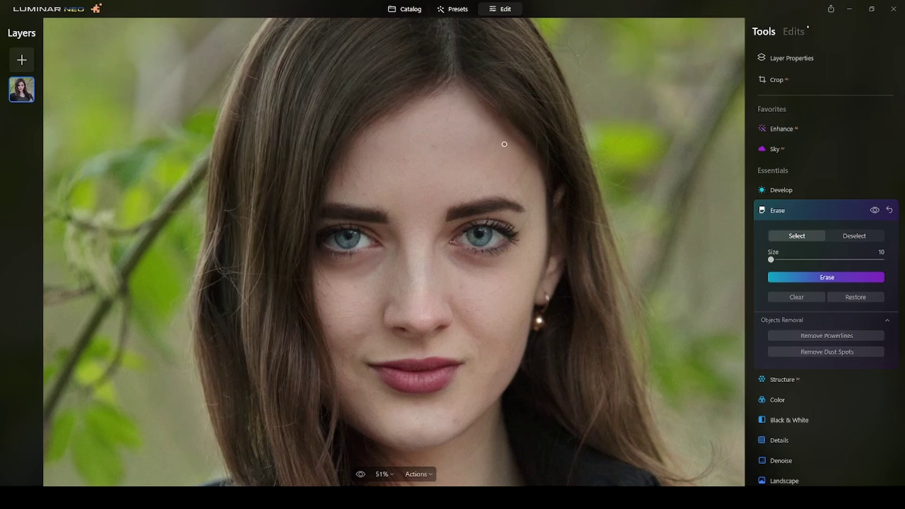
Step: Erase the remaining blemishes and a spot on her forehead
drag(505, 144, 475, 194)
drag(534, 160, 508, 196)
drag(534, 166, 521, 206)
click(811, 276)
drag(349, 174, 356, 185)
click(827, 277)
Step: Erase the blemishes and small spots on her left cheek
mouse_move(331, 320)
mouse_down()
mouse_move(356, 310)
mouse_move(355, 347)
mouse_up()
click(828, 277)
click(844, 279)
click(357, 334)
click(827, 278)
drag(329, 278, 327, 298)
click(827, 277)
click(825, 278)
Step: Erase the line and small spots along her right temple
drag(521, 232, 547, 187)
drag(550, 137, 548, 178)
click(827, 277)
drag(539, 143, 540, 153)
click(827, 277)
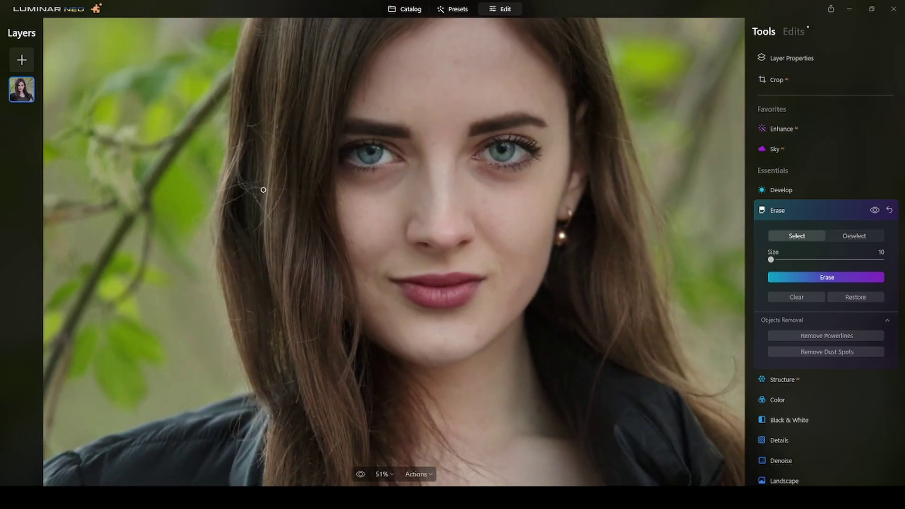
Step: Erase the stray hair strands beside her face and near the right ear
drag(263, 190, 334, 196)
mouse_move(256, 230)
mouse_down()
mouse_move(280, 198)
mouse_move(286, 163)
mouse_up()
click(827, 277)
drag(253, 199, 281, 222)
click(829, 278)
drag(289, 134, 277, 182)
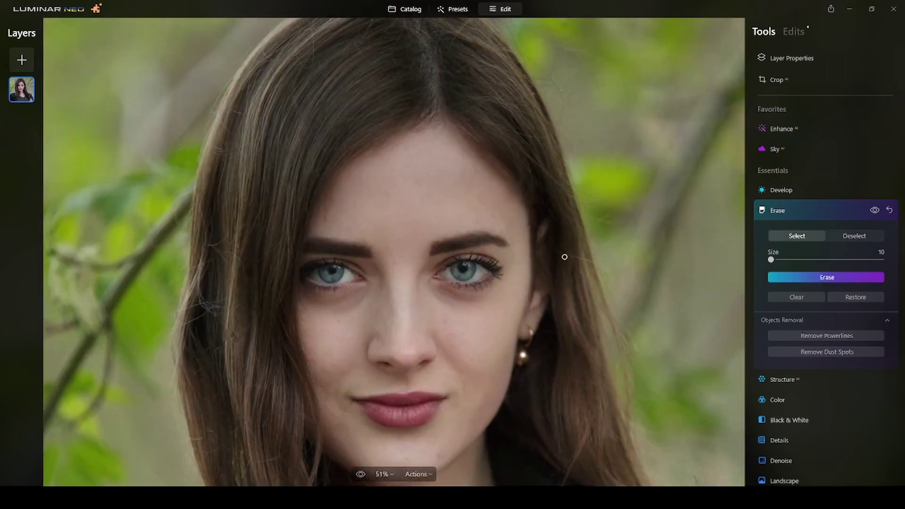
drag(564, 256, 592, 262)
click(827, 278)
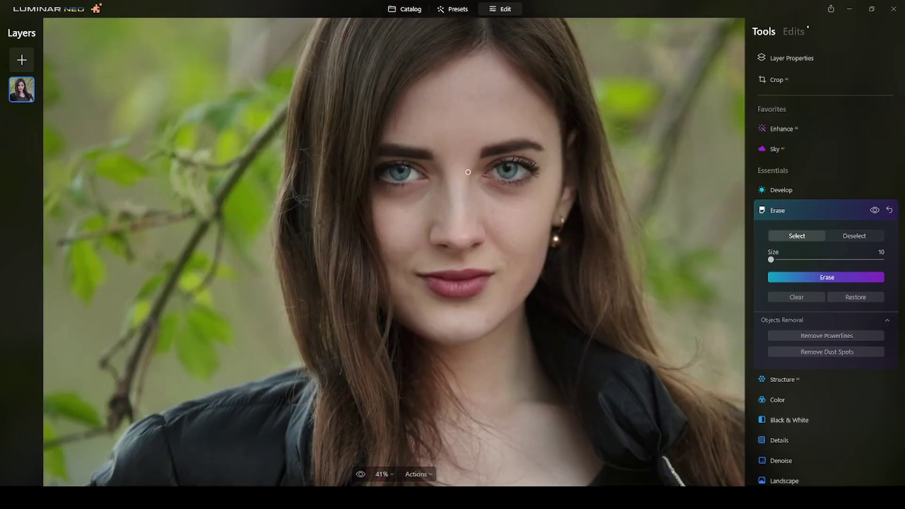
Step: Close the Erase settings and recentre the zoomed view on her face
key(ctrl+0)
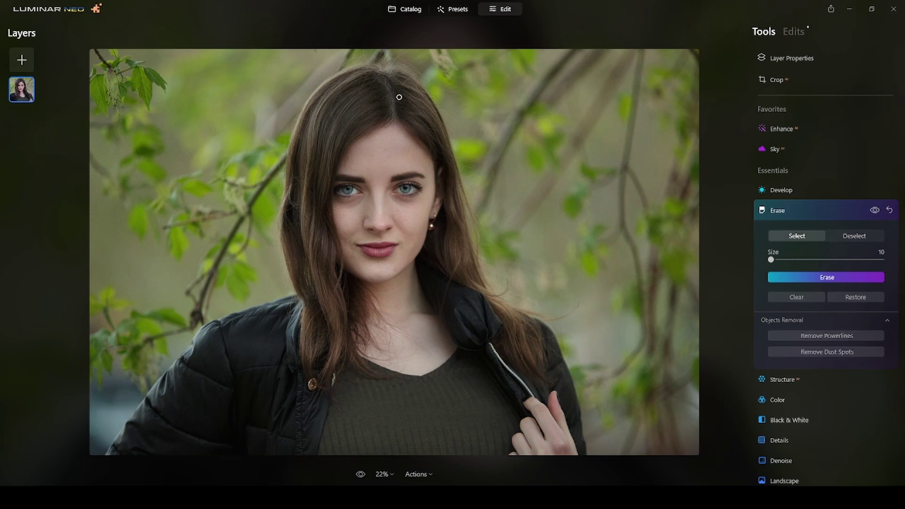
key(ctrl+equal)
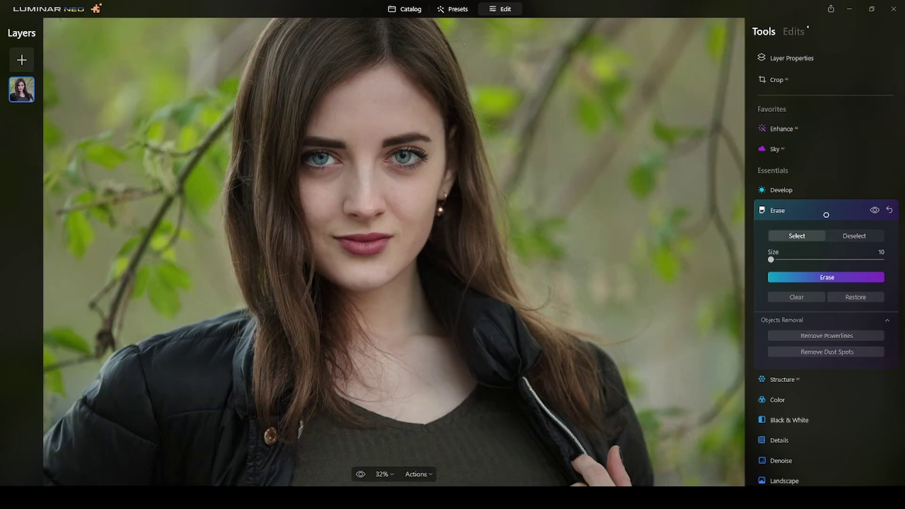
click(826, 213)
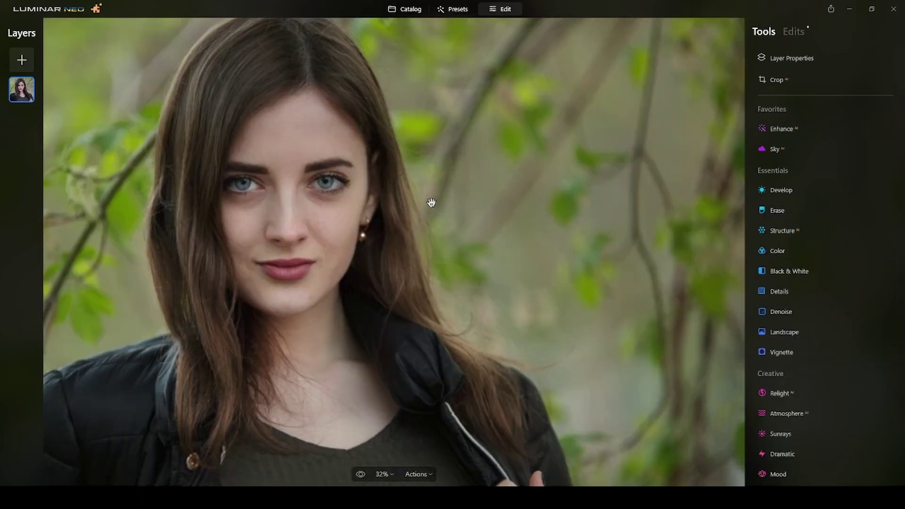
drag(431, 200, 508, 232)
Step: Set Skin AI Amount to 60, enable Skin Defects Removal, and close the Skin tool
scroll(805, 308, down, 6)
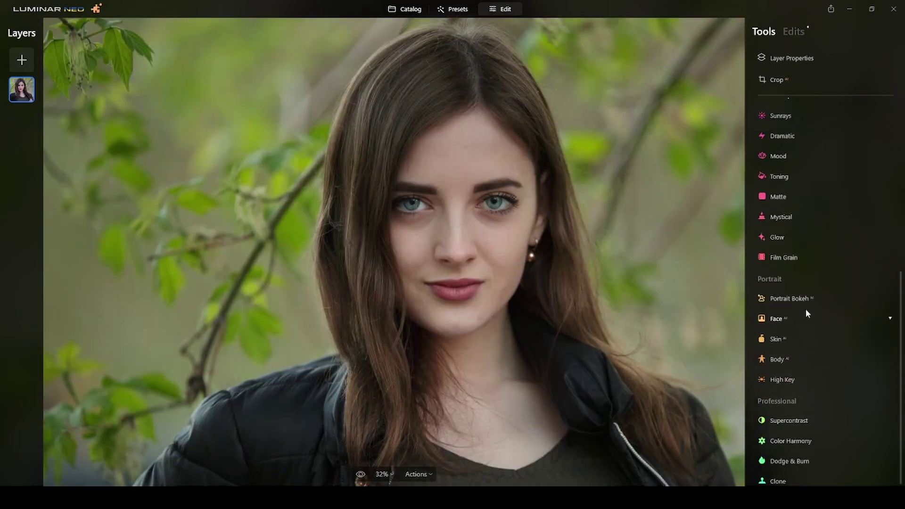
click(773, 335)
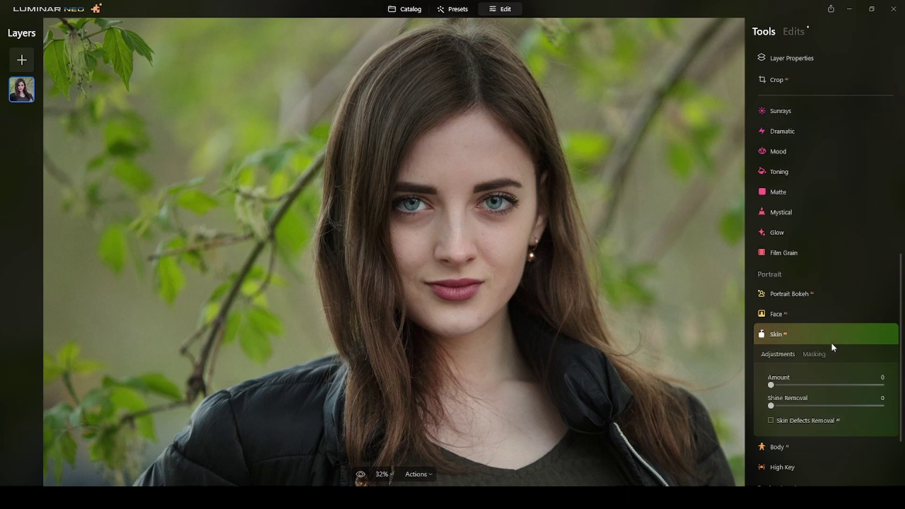
scroll(474, 242, up, 2)
scroll(473, 236, up, 1)
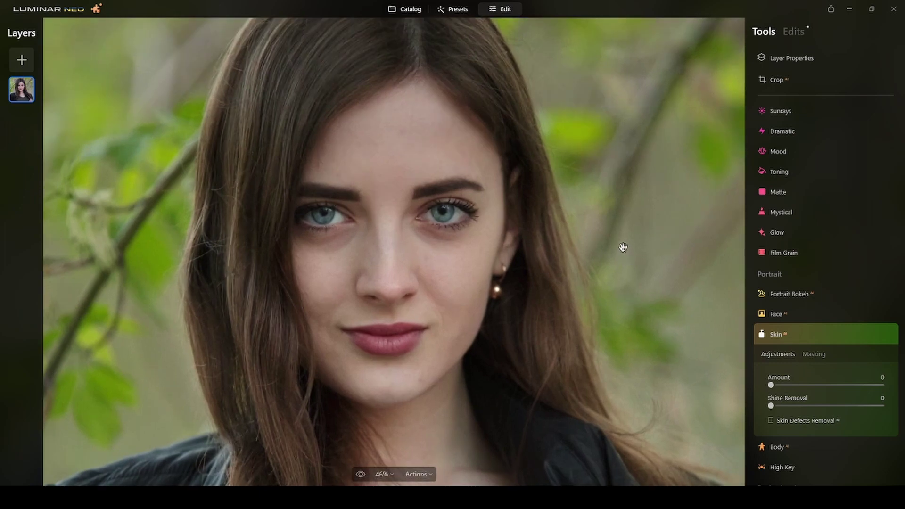
click(835, 385)
drag(835, 385, 839, 385)
click(875, 334)
click(876, 334)
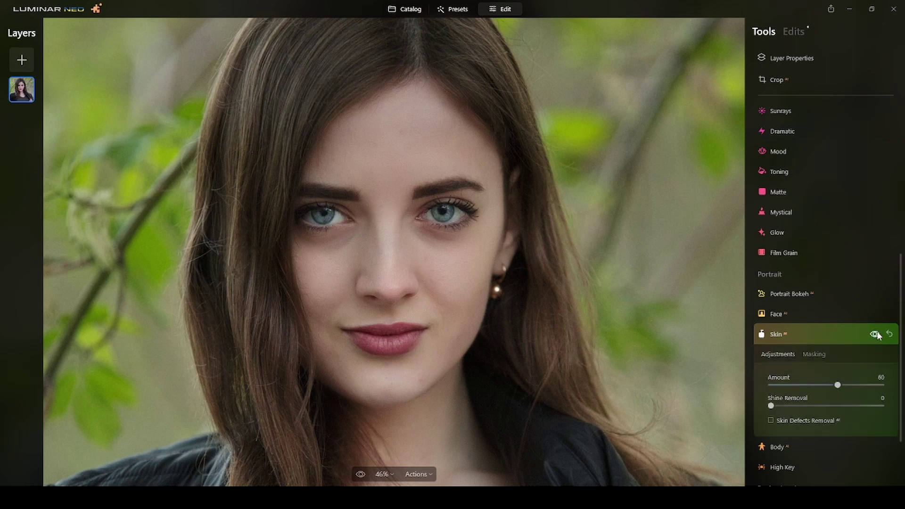
click(772, 420)
click(816, 334)
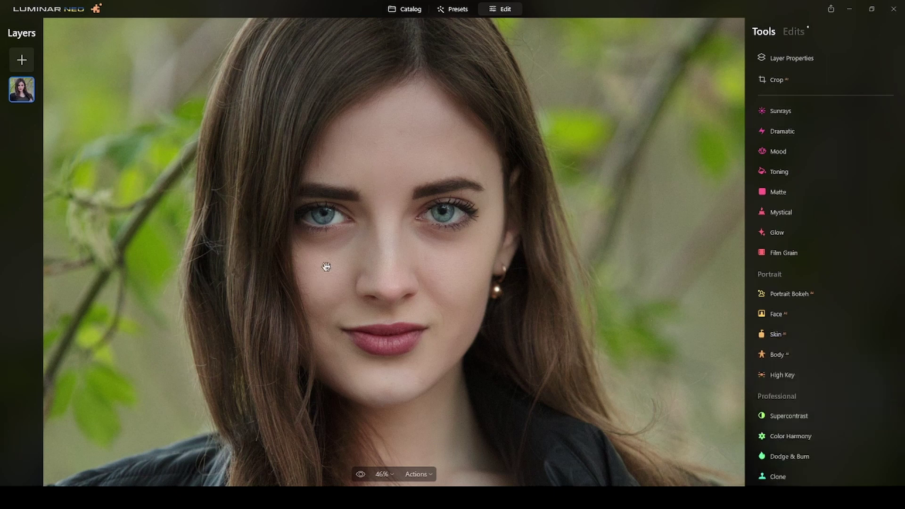
scroll(441, 206, down, 2)
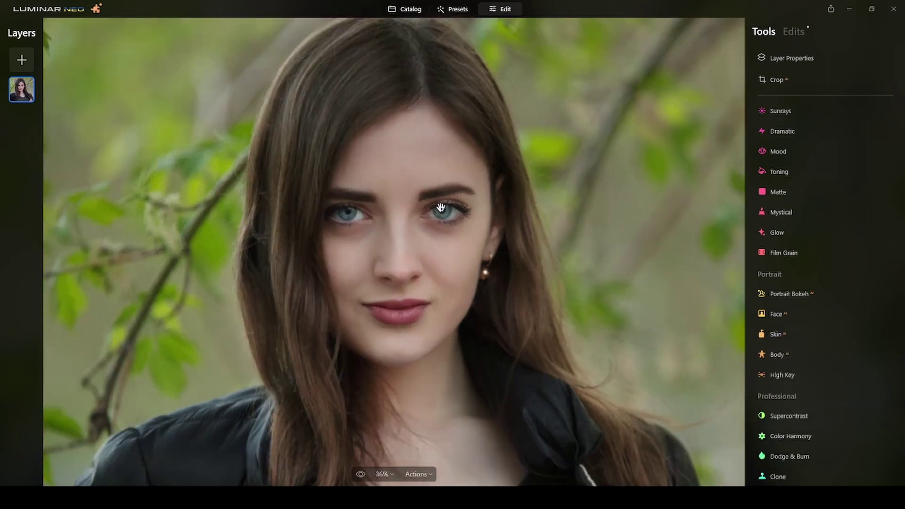
Step: Set Face AI Face Light to 17 and Slim Face to 11, comparing before and after
click(778, 316)
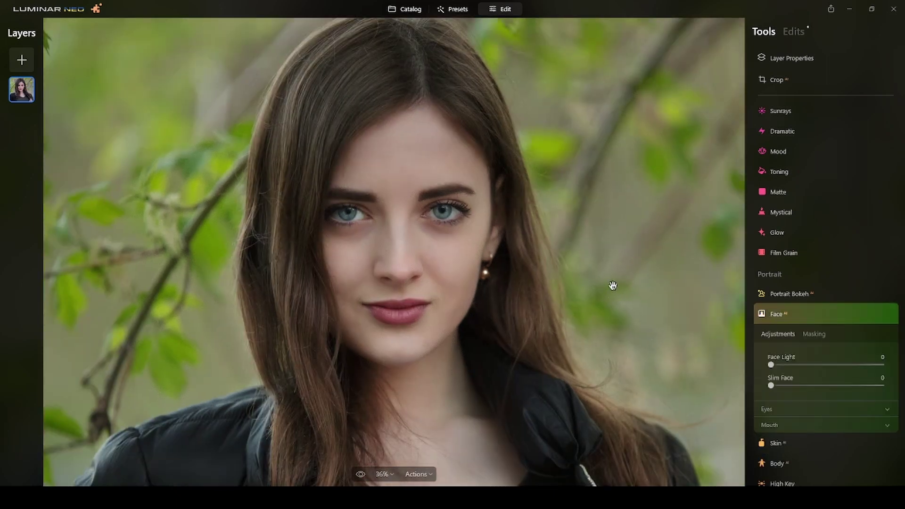
scroll(612, 285, down, 1)
click(795, 365)
scroll(599, 284, down, 2)
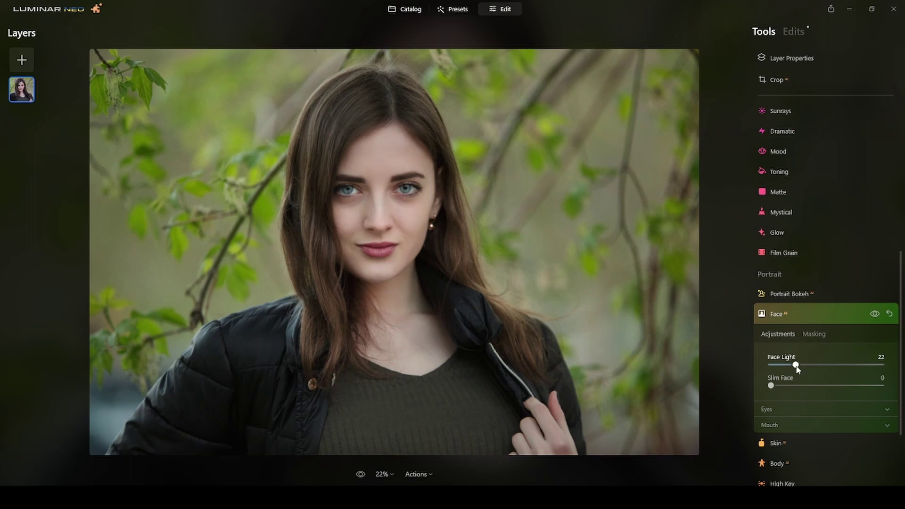
drag(794, 364, 789, 365)
click(875, 314)
click(876, 314)
click(875, 314)
click(875, 314)
drag(772, 388, 781, 385)
click(784, 386)
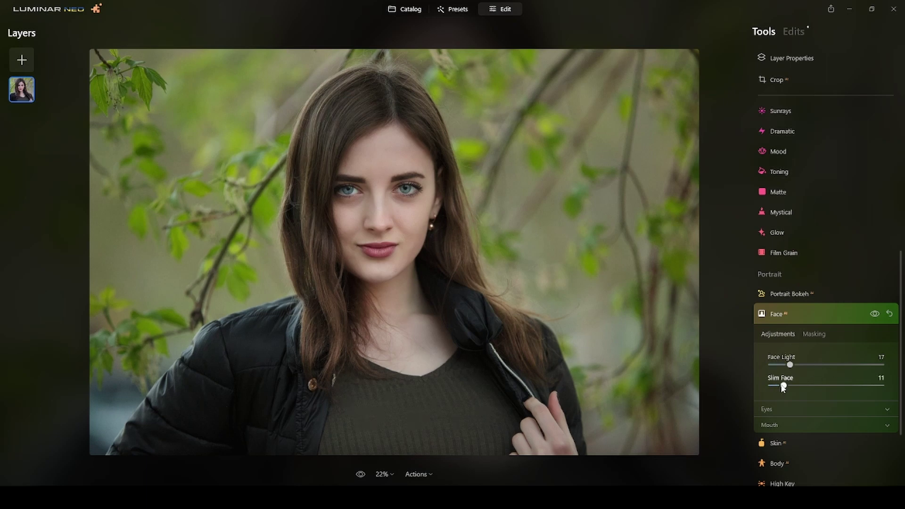
click(875, 315)
Step: Set Eye Whitening 19, Eye Enhancer 36, Dark Circles Removal 41 and Face Light 21, then close Face
click(874, 409)
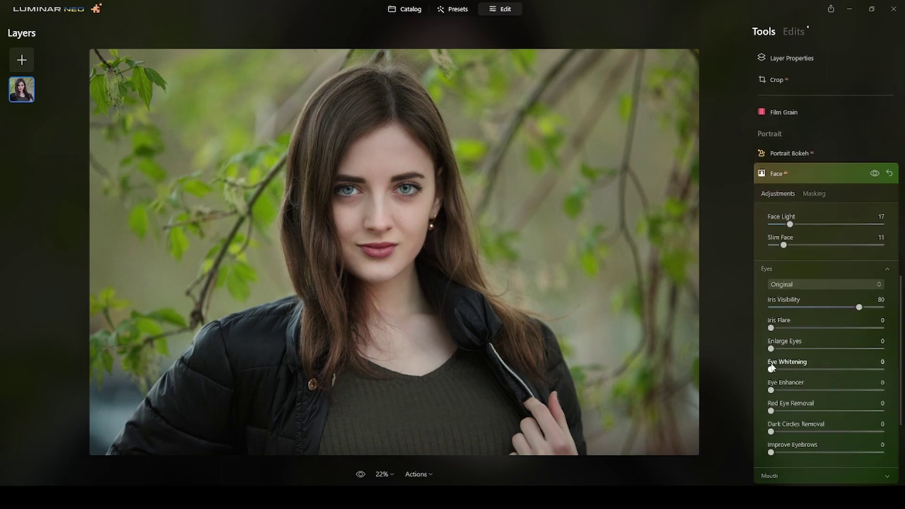
drag(772, 370, 814, 391)
drag(771, 432, 818, 433)
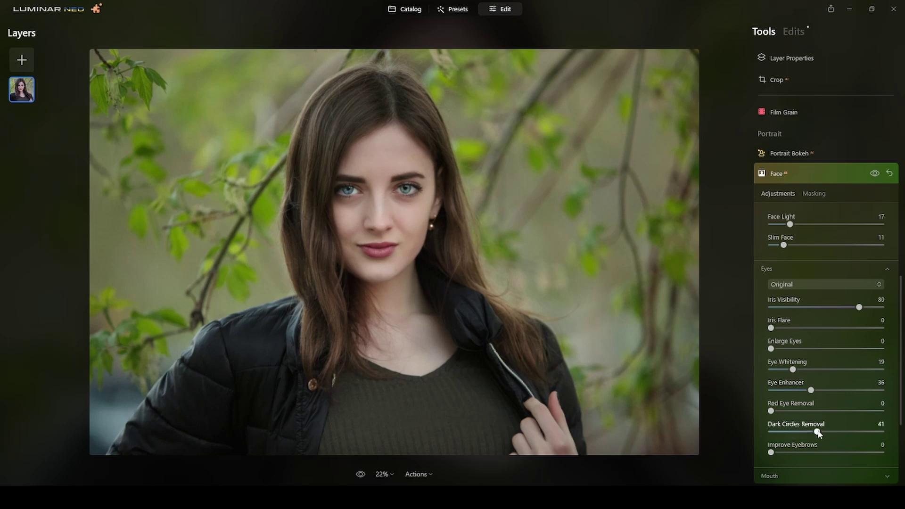
click(878, 174)
click(876, 173)
drag(792, 225, 795, 226)
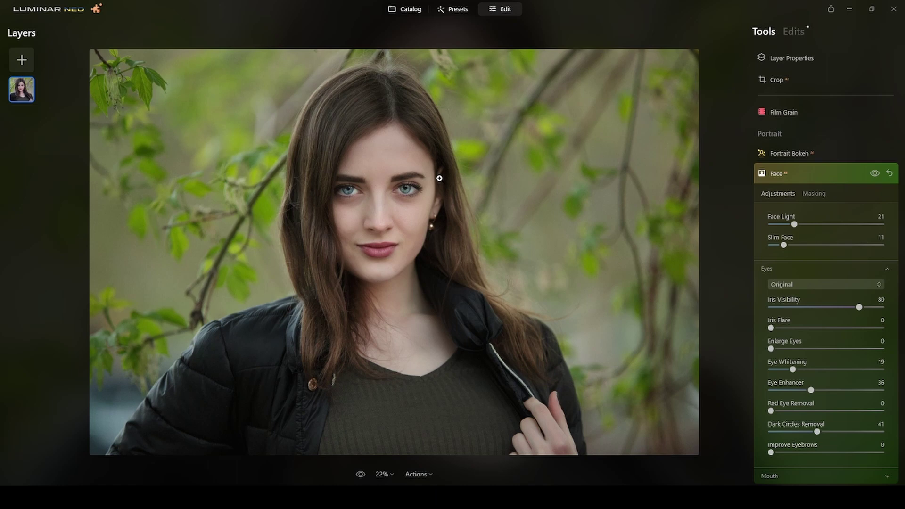
click(825, 174)
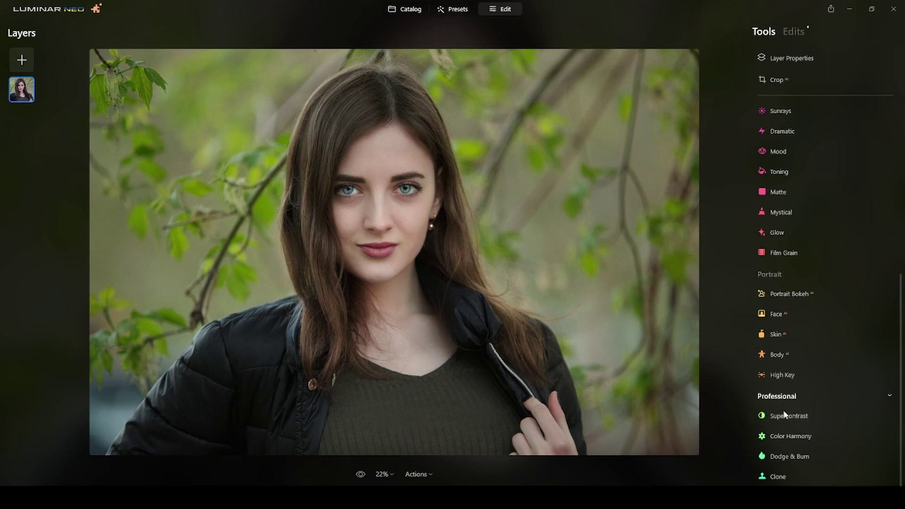
Step: Open Dodge & Burn at Amount 50 with a Lighten brush of Size 64 and Strength 8
click(796, 457)
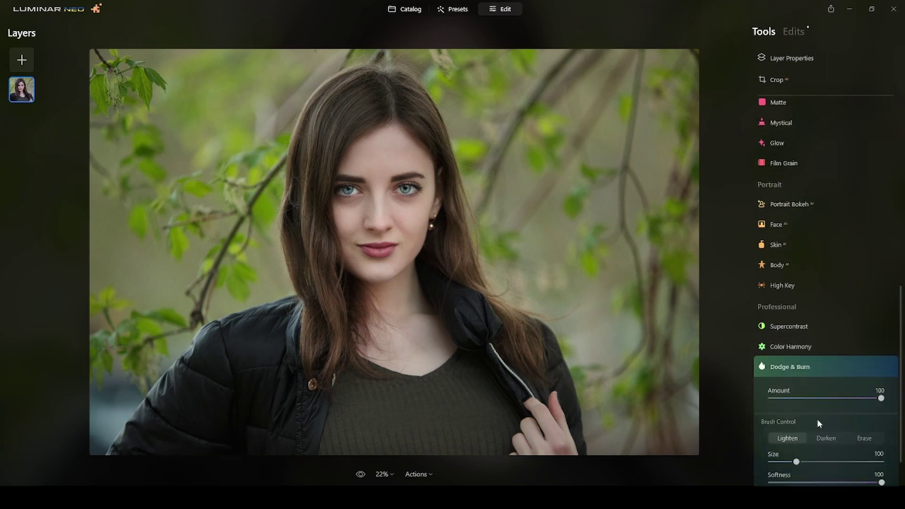
click(823, 346)
drag(824, 347, 827, 347)
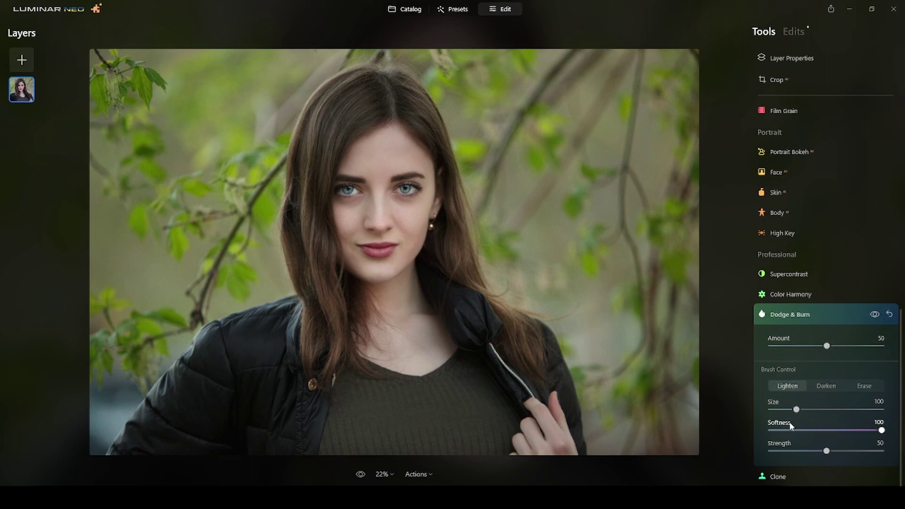
drag(797, 410, 787, 410)
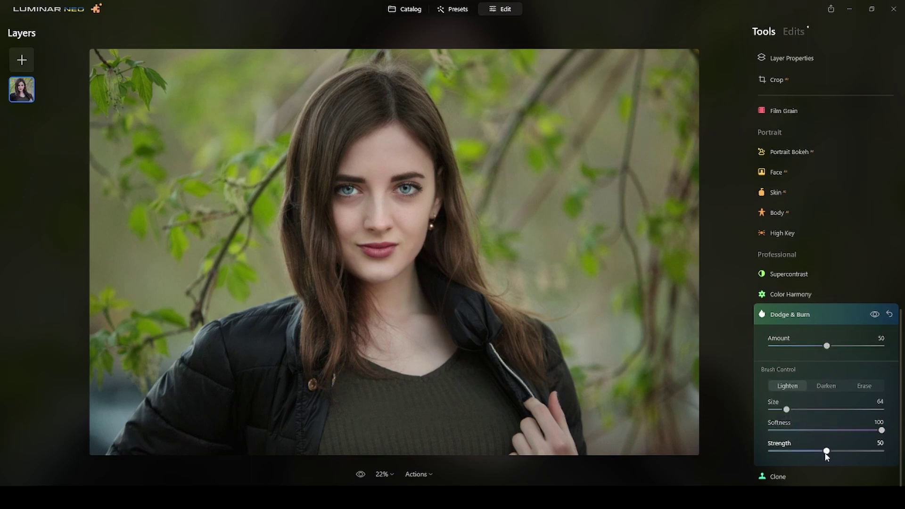
drag(827, 453, 810, 454)
Step: Dodge the forehead, under-eye, both eyes and neck, shrinking the brush from Size 44 to 32
drag(786, 410, 780, 410)
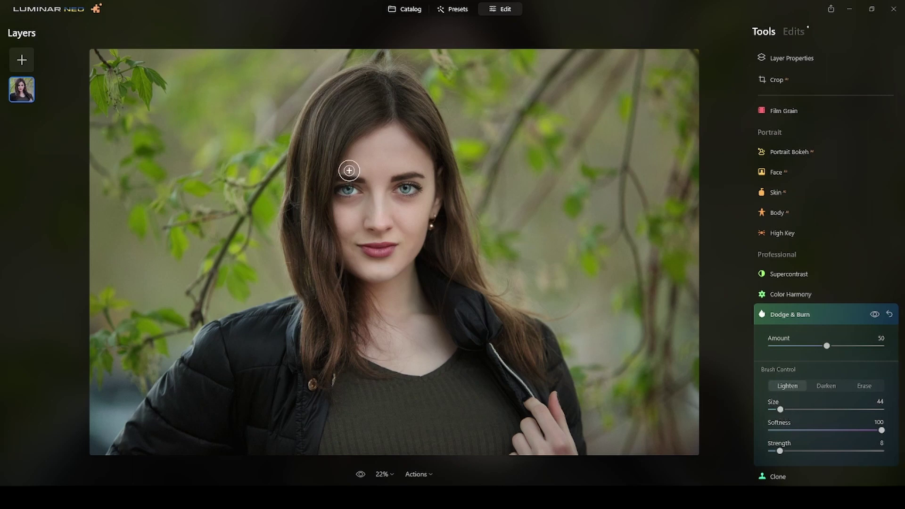
mouse_move(405, 159)
mouse_down()
mouse_move(351, 160)
mouse_move(404, 152)
mouse_move(364, 162)
mouse_move(407, 161)
mouse_move(352, 165)
mouse_move(406, 161)
mouse_move(371, 195)
mouse_move(378, 175)
mouse_move(379, 209)
mouse_move(378, 185)
mouse_move(346, 212)
mouse_move(367, 212)
mouse_move(343, 220)
mouse_move(421, 207)
mouse_move(396, 212)
mouse_move(408, 220)
mouse_move(404, 204)
mouse_move(361, 188)
mouse_move(374, 178)
mouse_move(361, 262)
mouse_move(388, 272)
mouse_up()
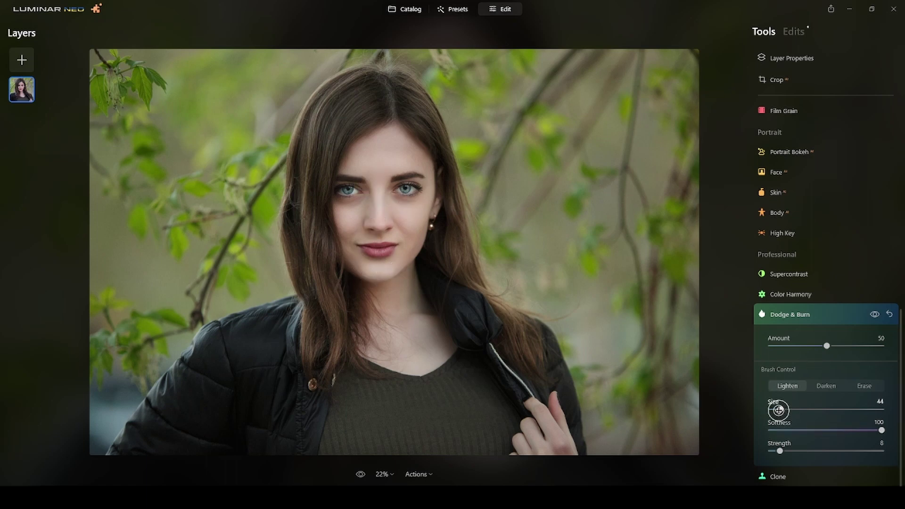
drag(778, 410, 776, 410)
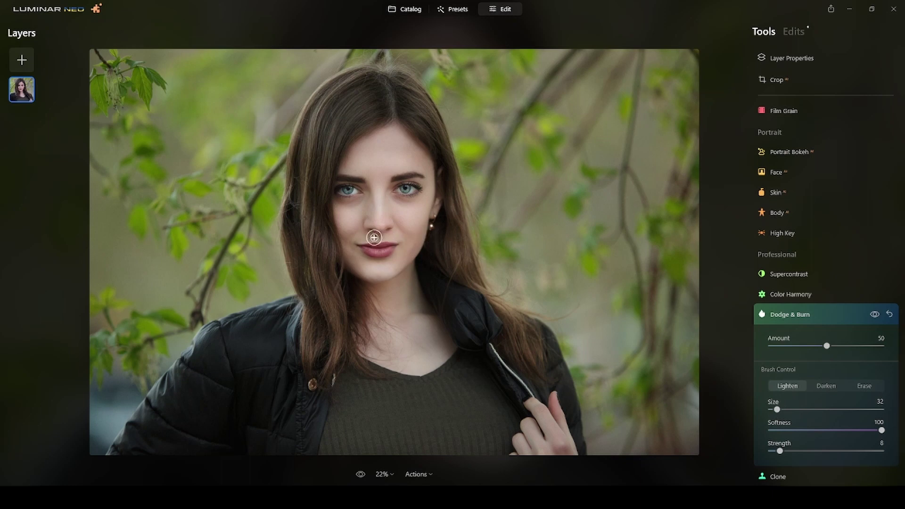
mouse_move(340, 204)
mouse_down()
mouse_move(343, 196)
mouse_move(406, 199)
mouse_move(359, 230)
mouse_move(340, 214)
mouse_move(354, 158)
mouse_move(406, 168)
mouse_move(400, 157)
mouse_move(408, 161)
mouse_move(379, 181)
mouse_move(379, 244)
mouse_move(354, 263)
mouse_up()
click(875, 314)
drag(339, 190, 356, 192)
mouse_move(415, 192)
mouse_down()
mouse_move(394, 190)
mouse_move(415, 192)
mouse_move(400, 197)
mouse_move(421, 192)
mouse_move(402, 188)
mouse_move(421, 184)
mouse_up()
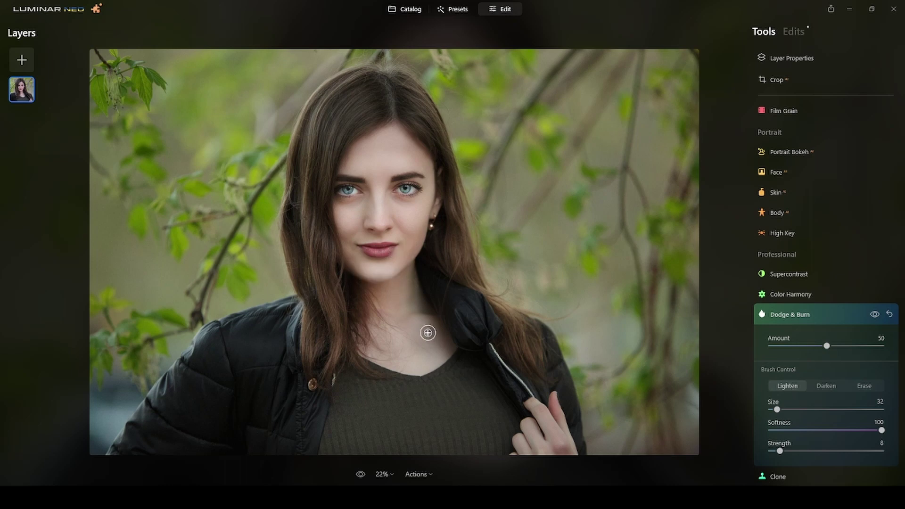
mouse_move(423, 324)
mouse_down()
mouse_move(415, 319)
mouse_move(428, 319)
mouse_move(415, 318)
mouse_move(397, 366)
mouse_up()
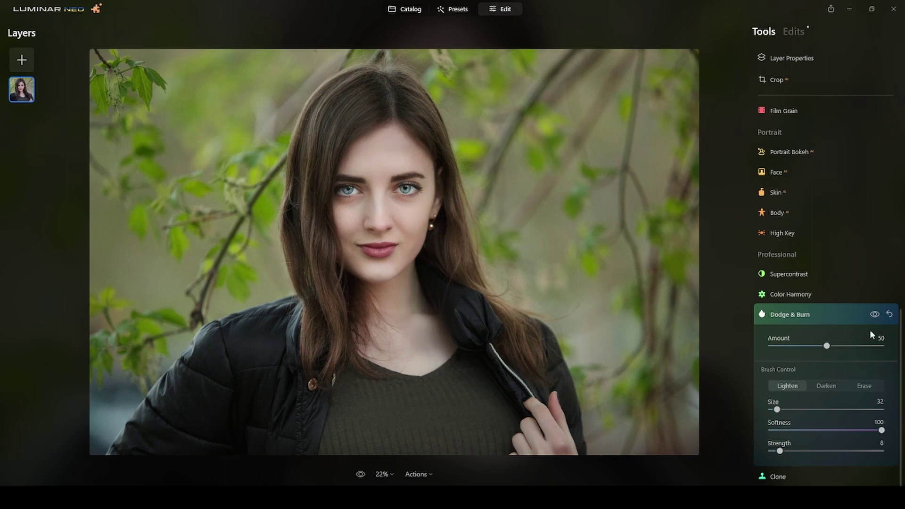
click(875, 315)
click(875, 315)
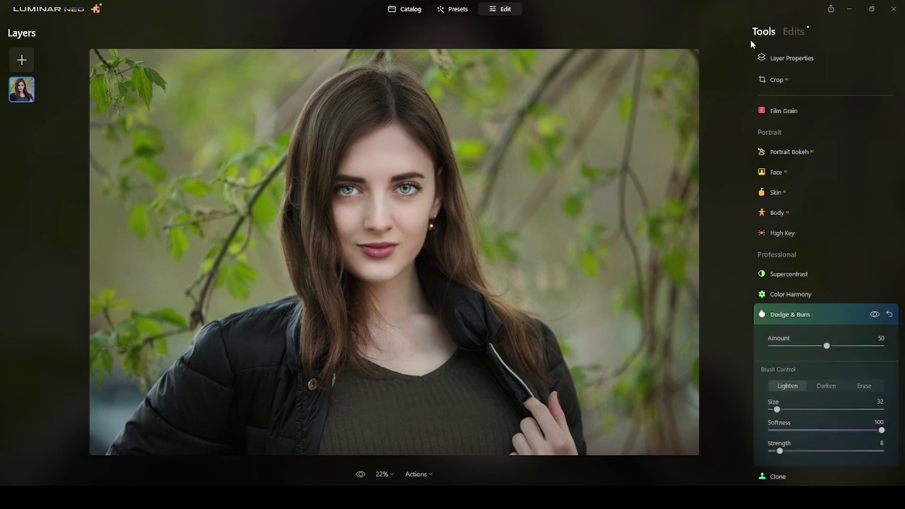
click(831, 312)
click(792, 32)
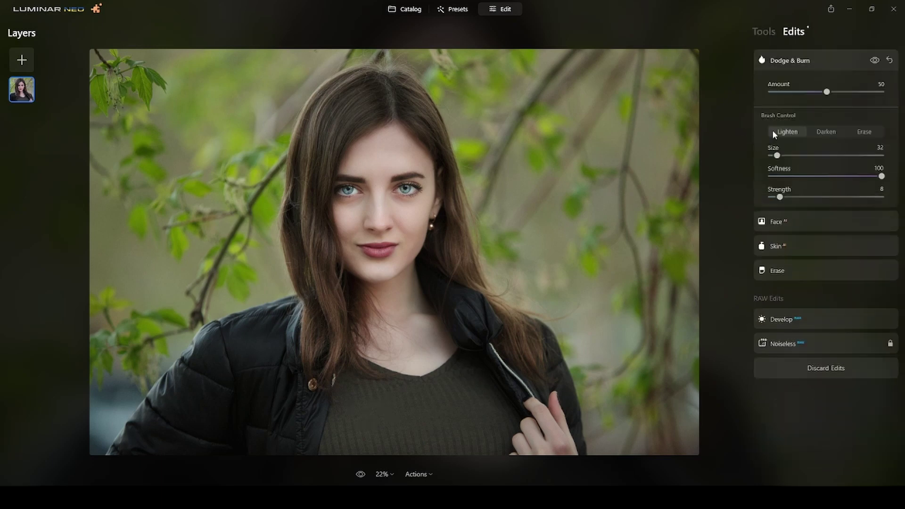
click(824, 227)
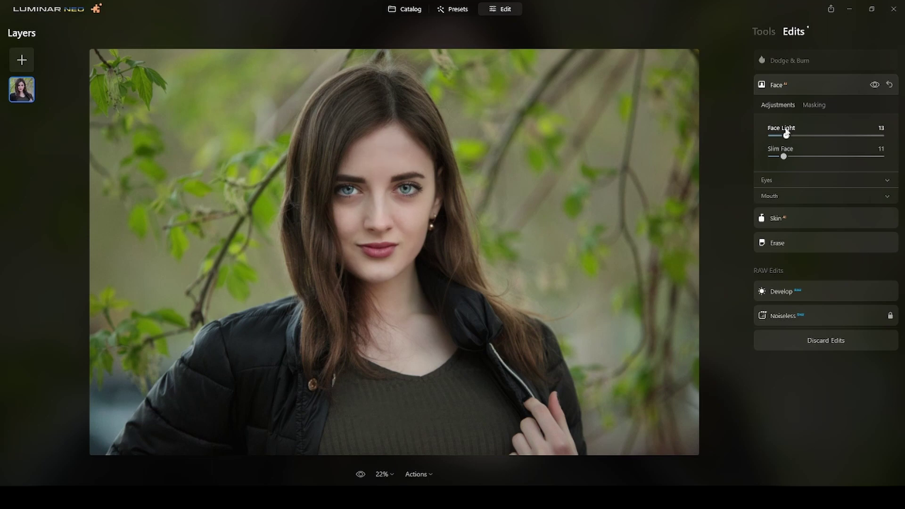
Step: Reopen Dodge & Burn at Amount 51, brush Size 18, Strength 14, and compare the lightened hair
click(769, 32)
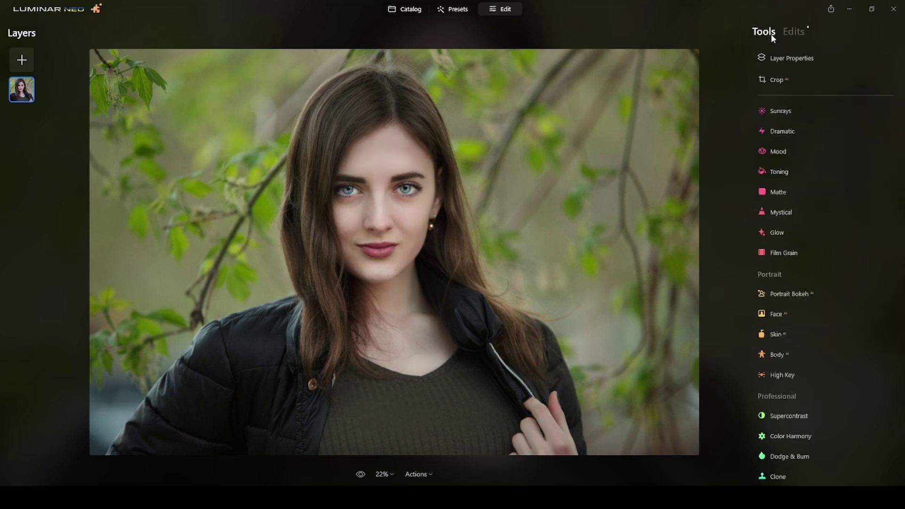
click(797, 456)
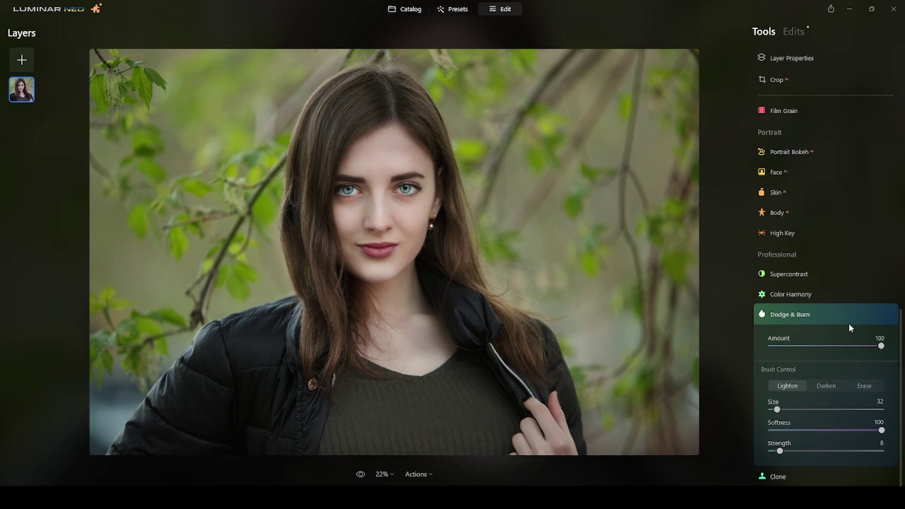
drag(821, 347, 825, 349)
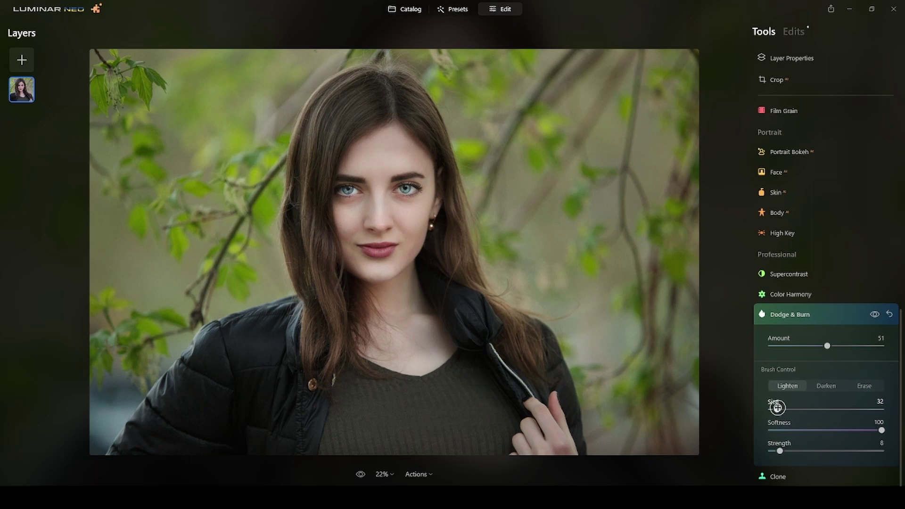
drag(778, 408, 774, 408)
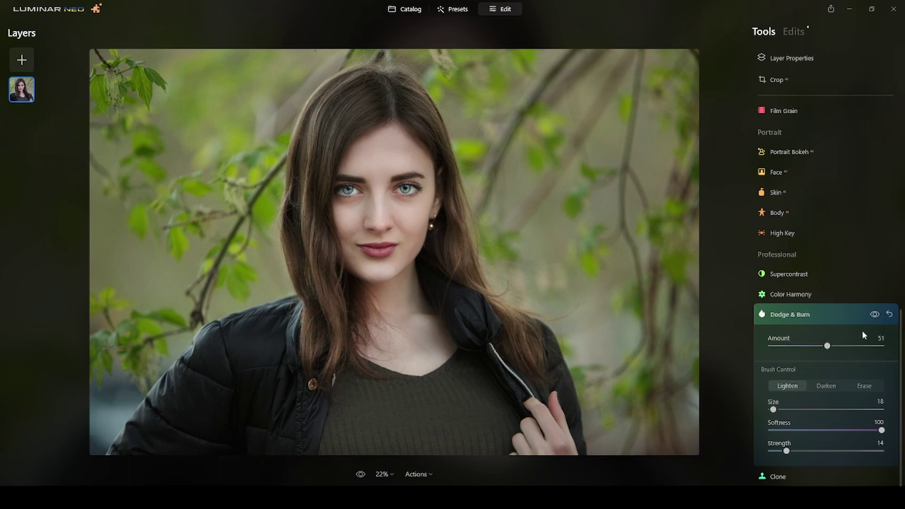
click(875, 315)
click(876, 315)
click(876, 315)
click(875, 315)
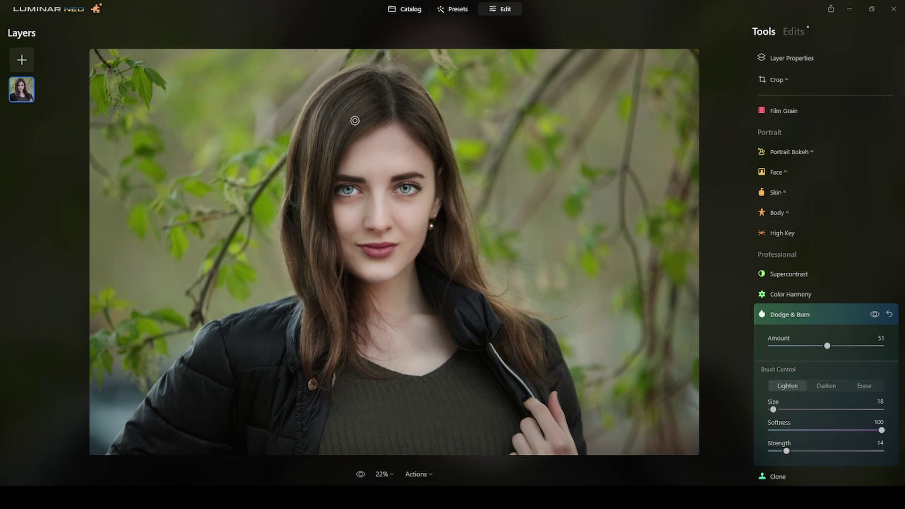
Step: Set the Dodge & Burn brush to Darken, with Size 20 and Strength 8
click(829, 385)
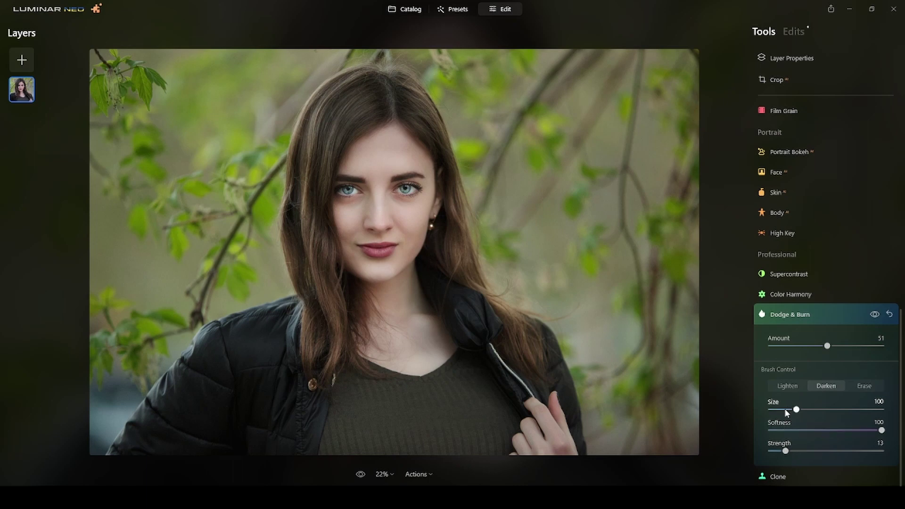
drag(796, 409, 777, 410)
drag(777, 409, 772, 407)
drag(786, 451, 780, 452)
scroll(395, 202, up, 2)
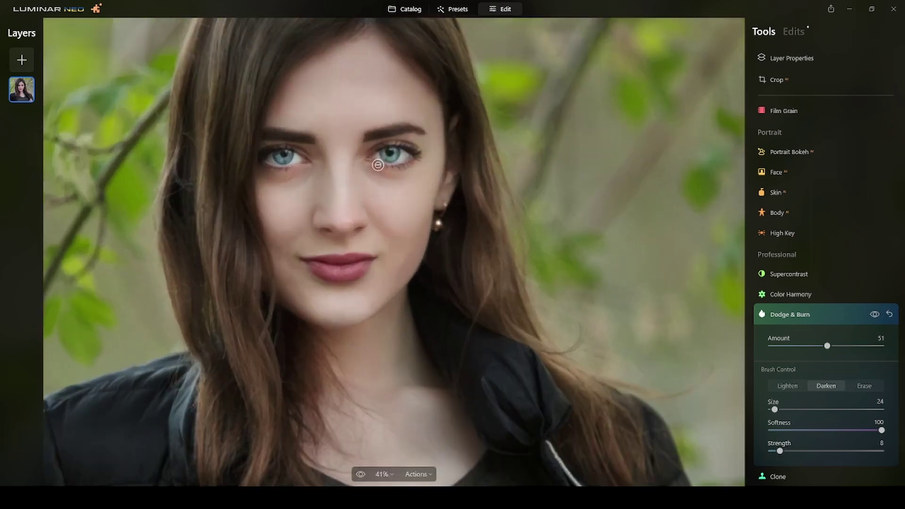
drag(775, 409, 771, 410)
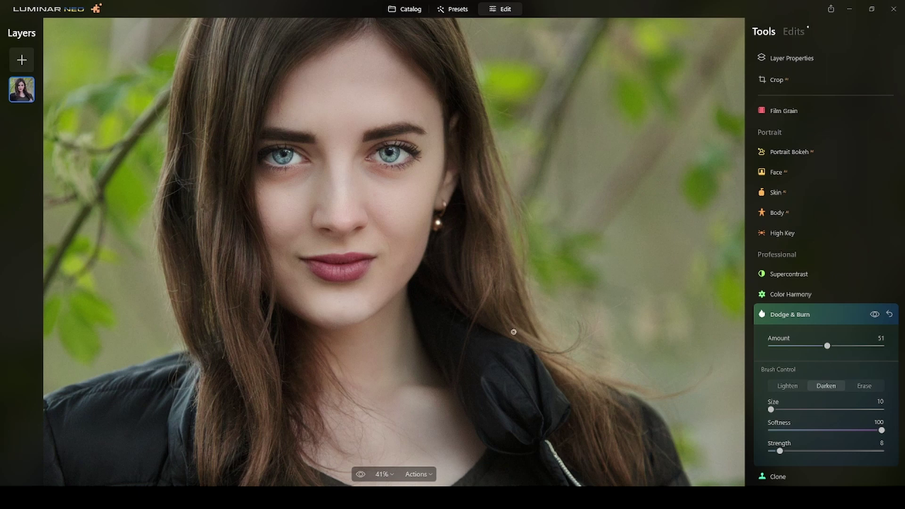
drag(772, 409, 774, 409)
Step: Paint darkening strokes along the jawline from the chin toward the ear, then fit the photo
mouse_move(276, 308)
mouse_down()
mouse_move(313, 323)
mouse_move(374, 314)
mouse_move(396, 302)
mouse_move(424, 252)
mouse_up()
mouse_move(349, 326)
mouse_down()
mouse_move(384, 311)
mouse_move(412, 277)
mouse_up()
key(ctrl+0)
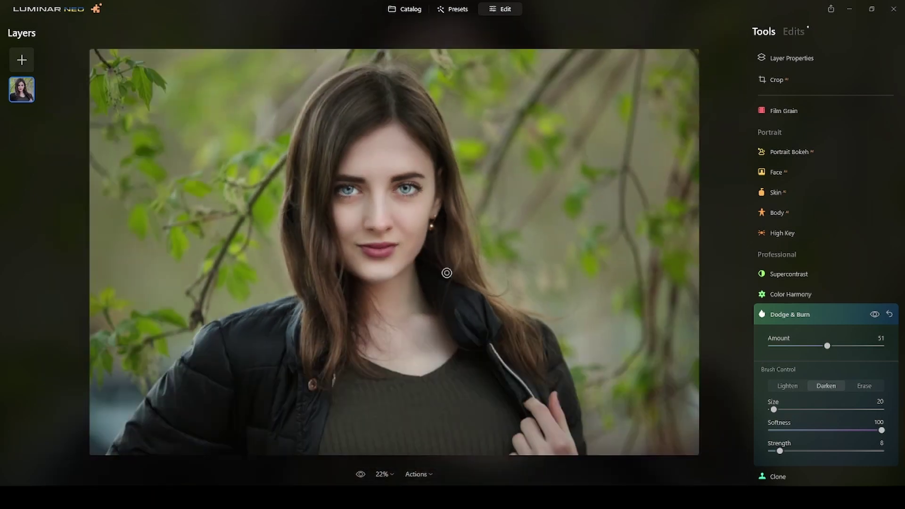
Step: Compare Dodge & Burn on and off, collapse it, and check before/after against the original
click(875, 315)
click(875, 315)
click(858, 314)
click(361, 475)
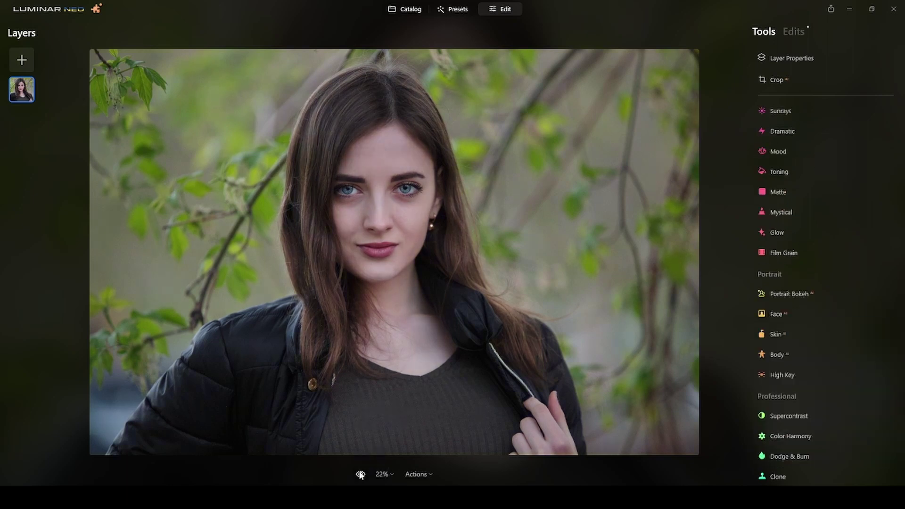
click(361, 475)
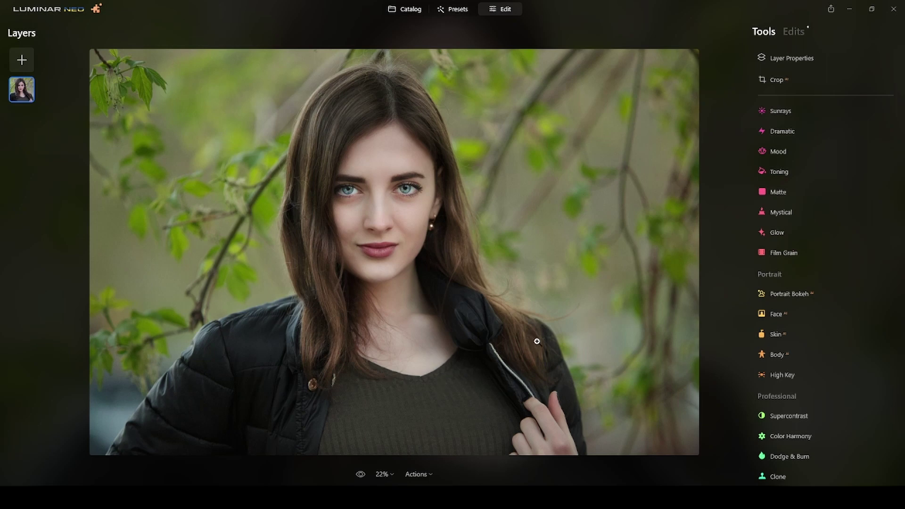
Step: Add a Develop linear gradient mask fading from the photo's bottom edge up to the chin
scroll(805, 285, up, 6)
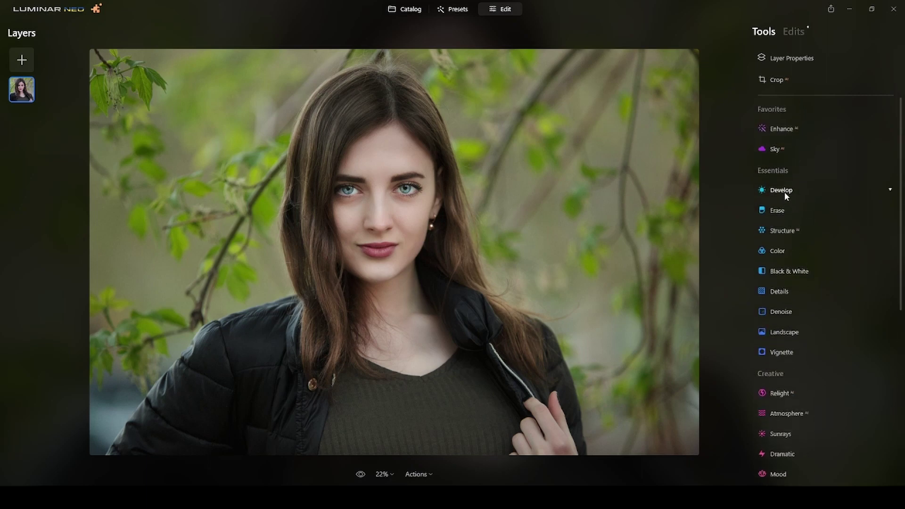
click(786, 189)
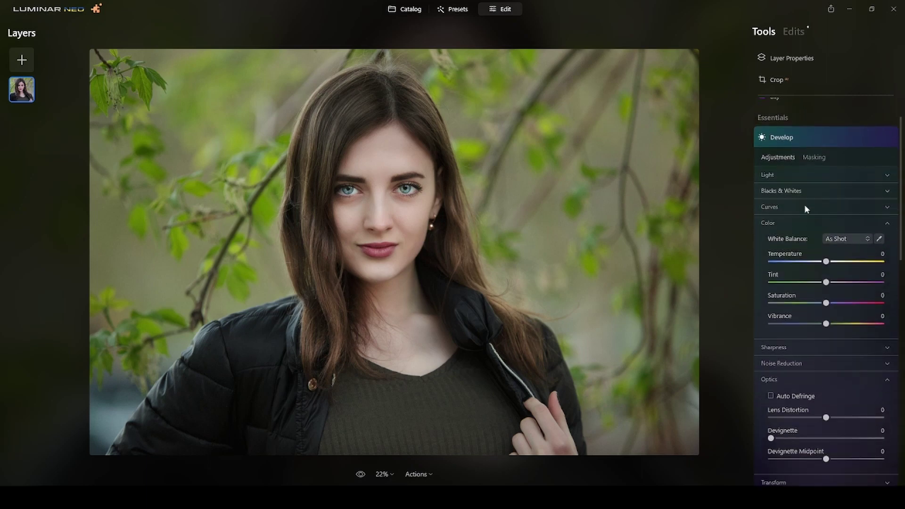
click(815, 147)
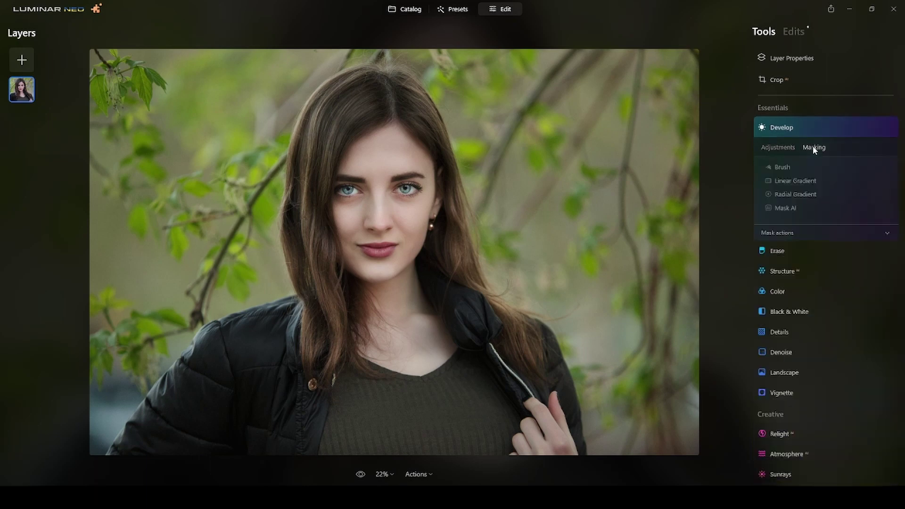
click(786, 182)
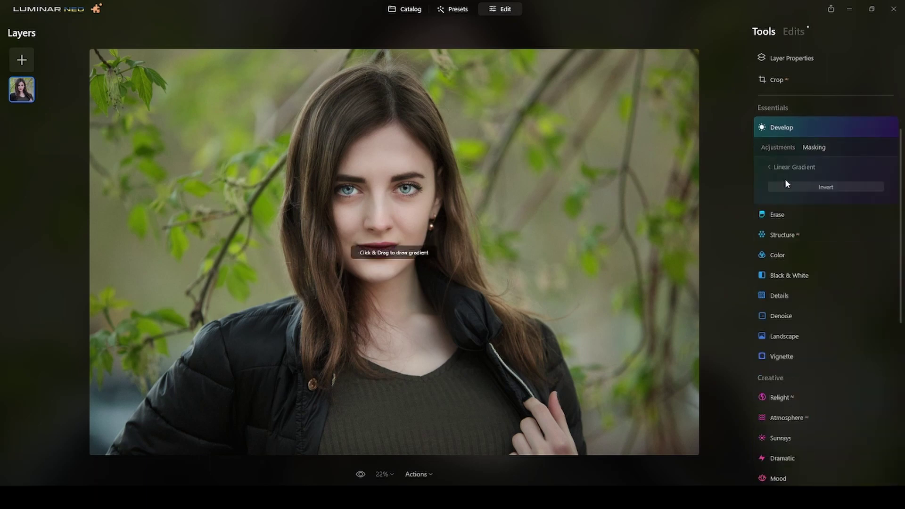
drag(395, 443, 396, 277)
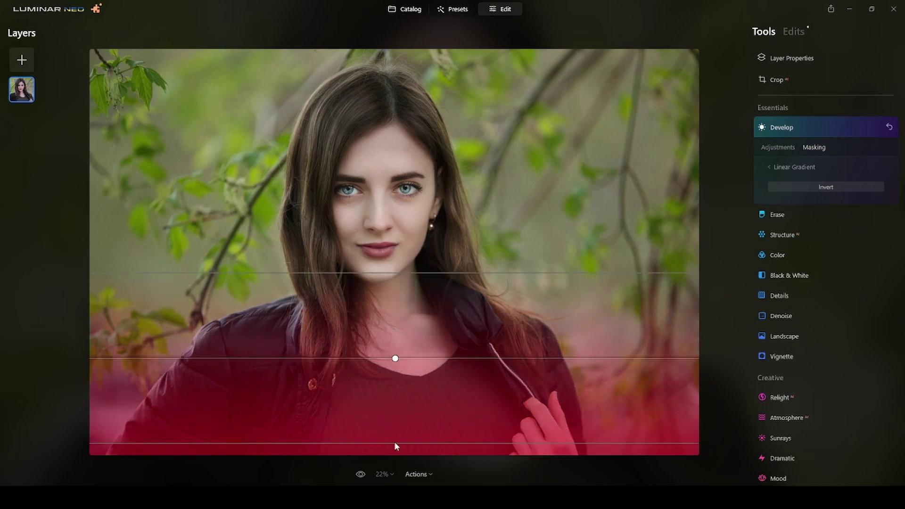
drag(395, 443, 394, 460)
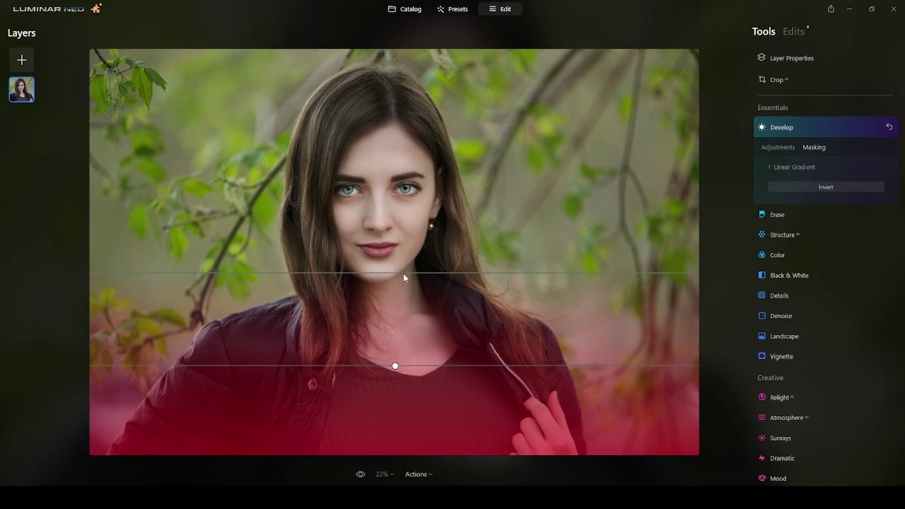
drag(403, 273, 399, 253)
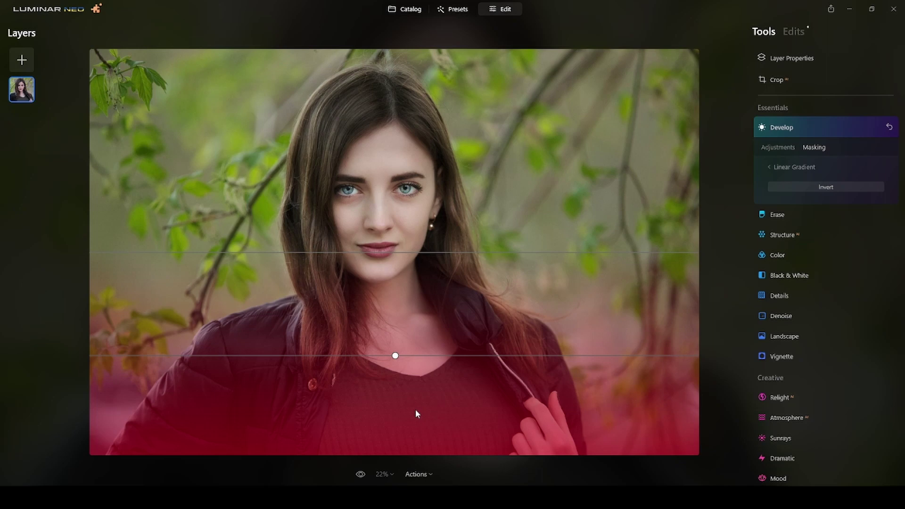
Step: Darken the masked lower area to Exposure -1.37, comparing on and off, then close Develop
click(779, 147)
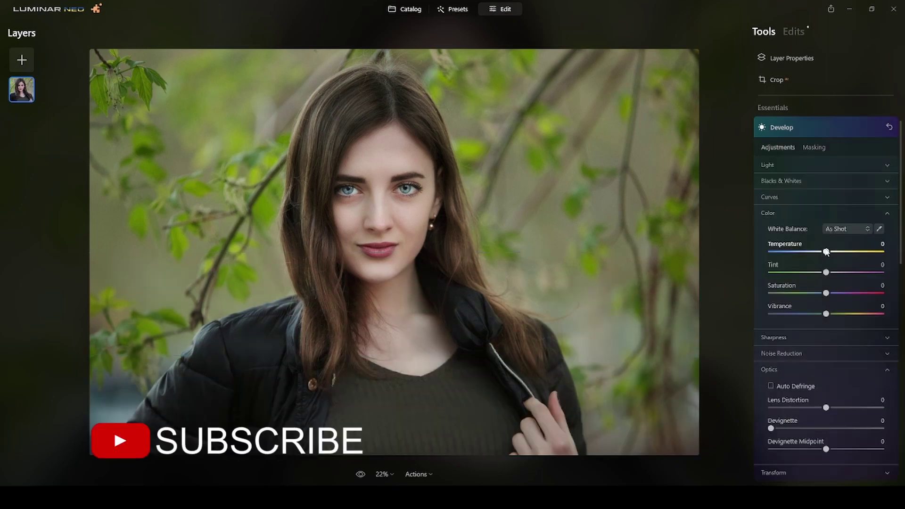
click(810, 166)
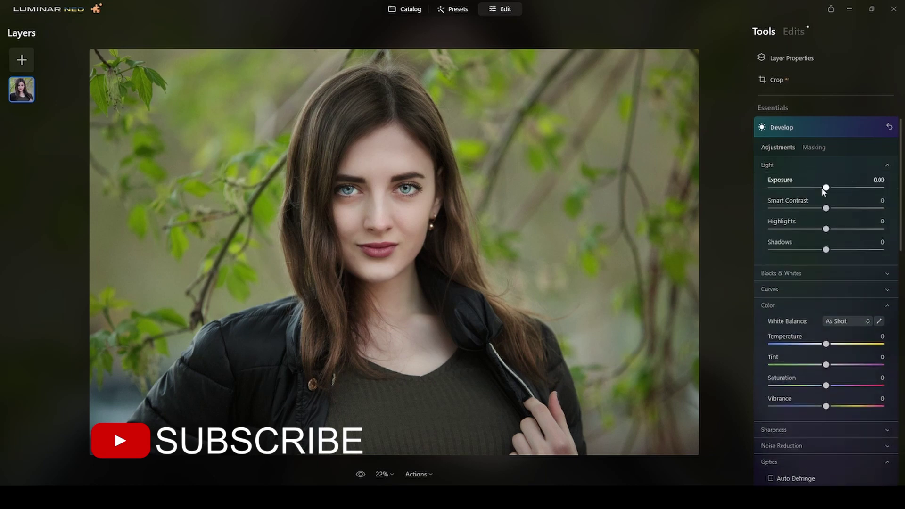
drag(827, 187, 810, 190)
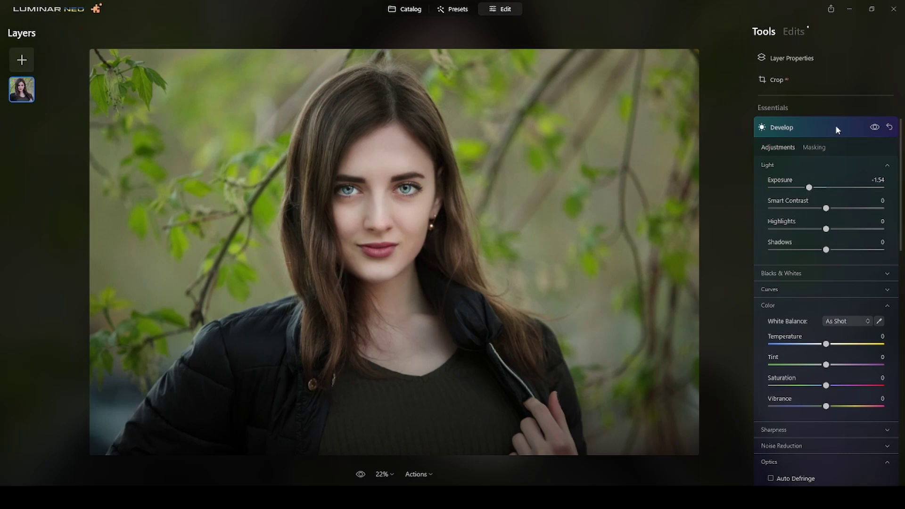
click(876, 128)
click(875, 128)
click(876, 128)
click(876, 128)
drag(809, 188, 811, 187)
click(822, 128)
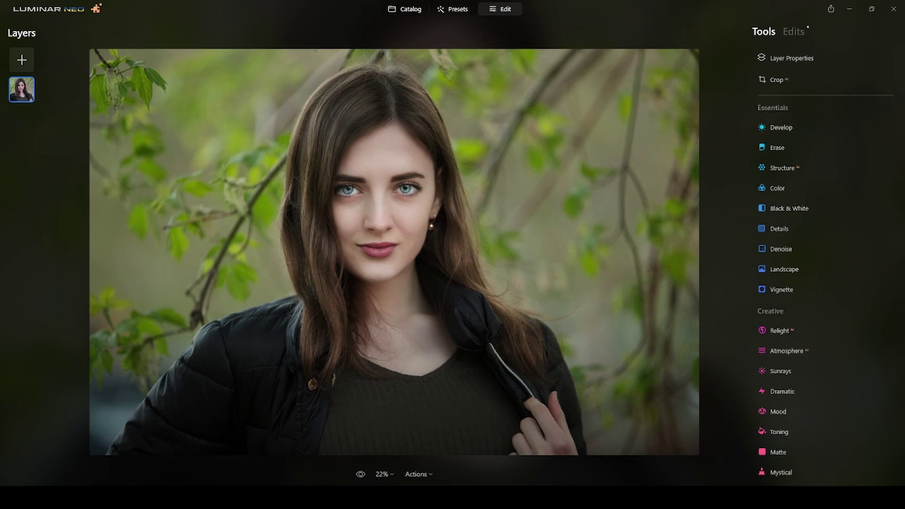
click(773, 128)
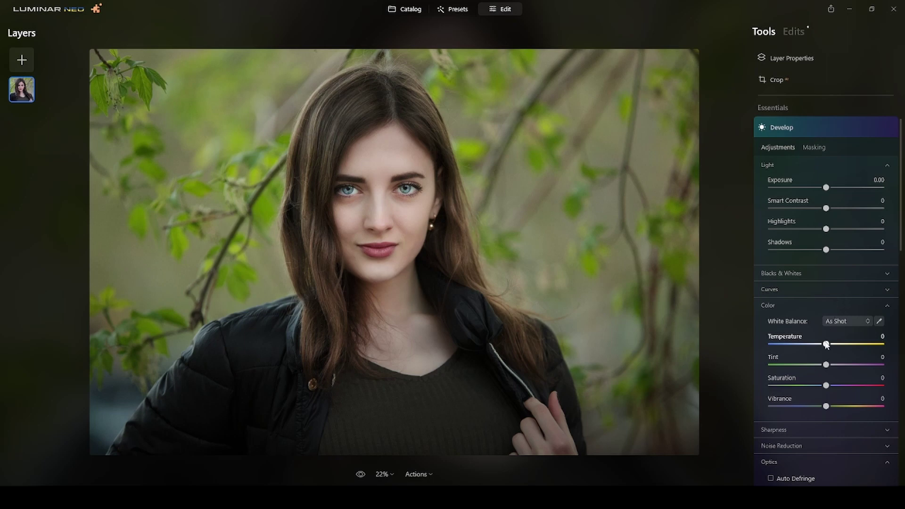
drag(825, 345, 828, 346)
click(820, 128)
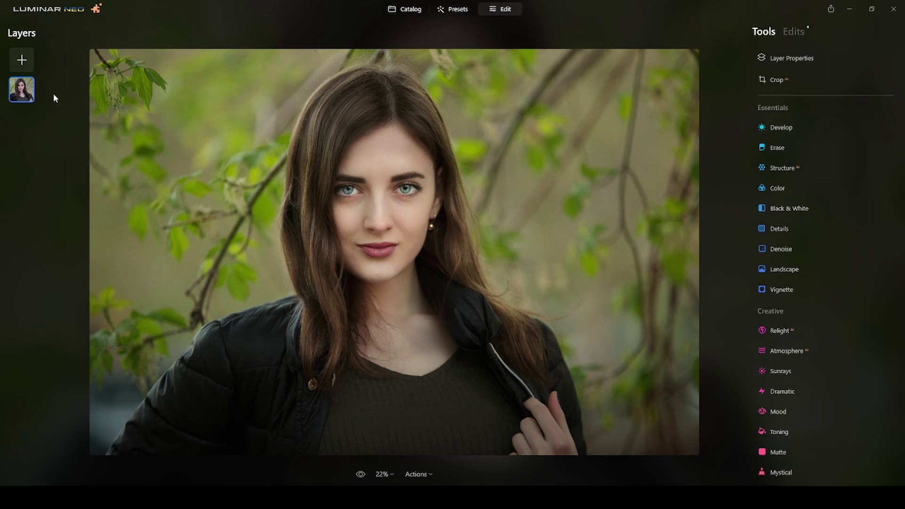
Step: Add Dreamy-Sun-Left.png from My Images as a new layer at Opacity 100
click(20, 60)
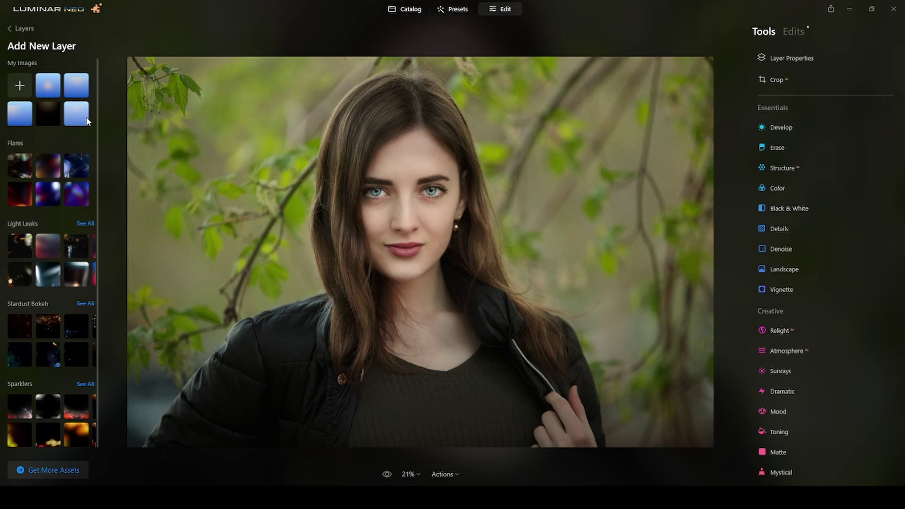
click(18, 118)
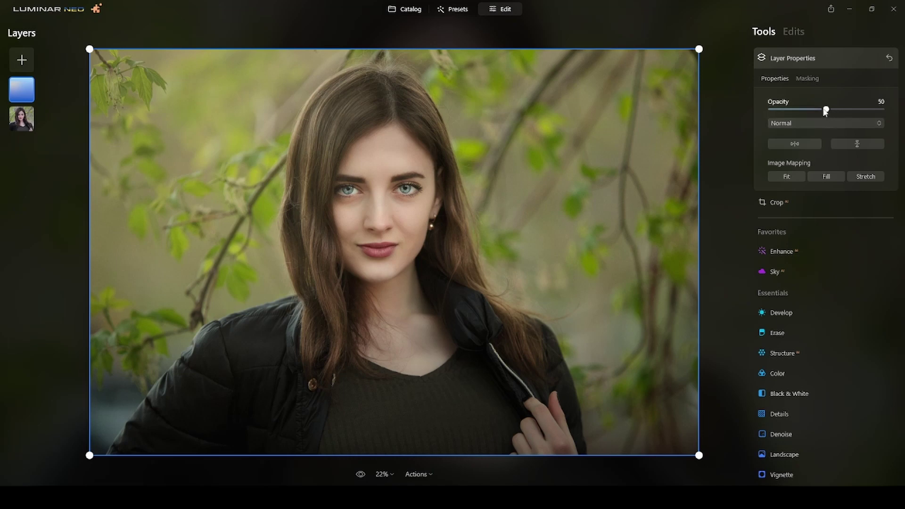
drag(827, 111, 903, 116)
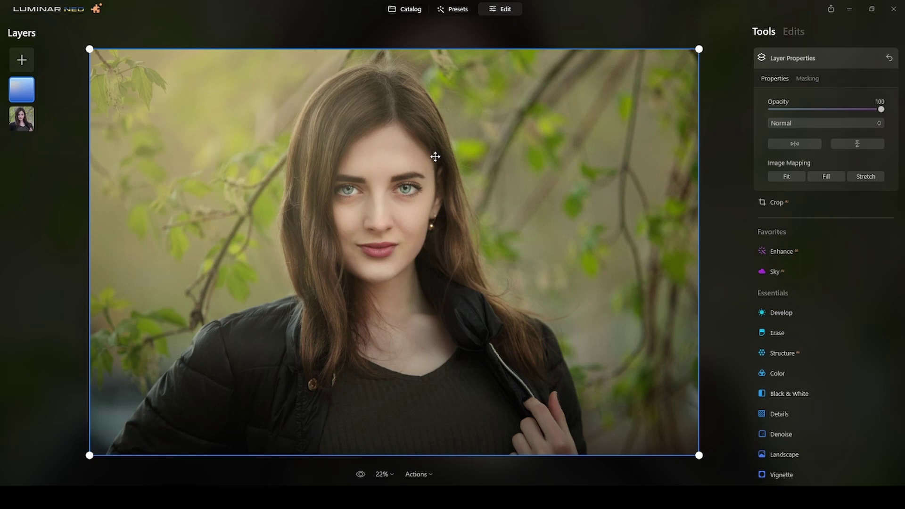
Step: Duplicate the sun overlay layer, flip the copy horizontally, and lower its Opacity to about 23
right_click(27, 91)
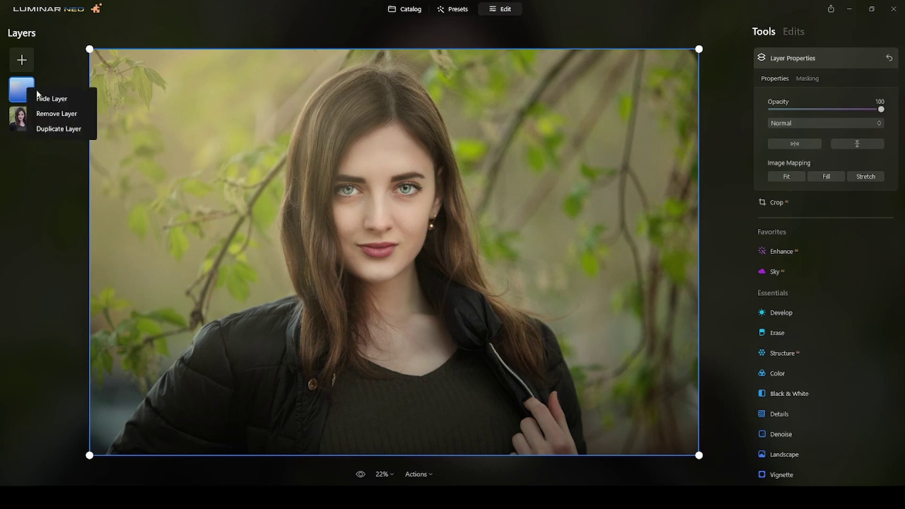
click(63, 132)
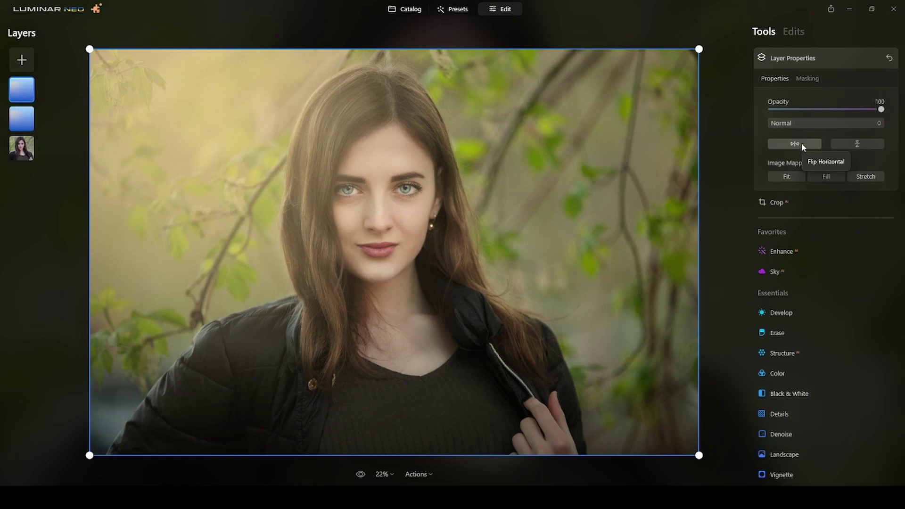
click(802, 144)
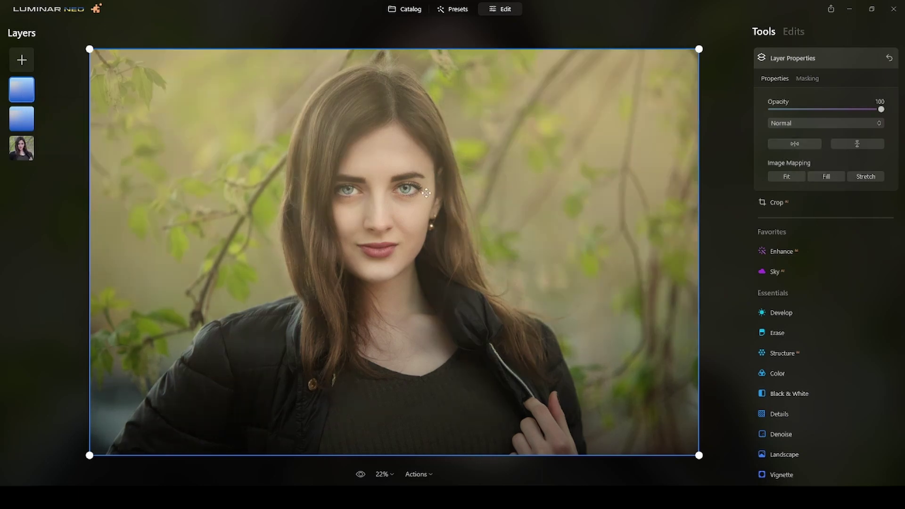
drag(880, 113, 797, 115)
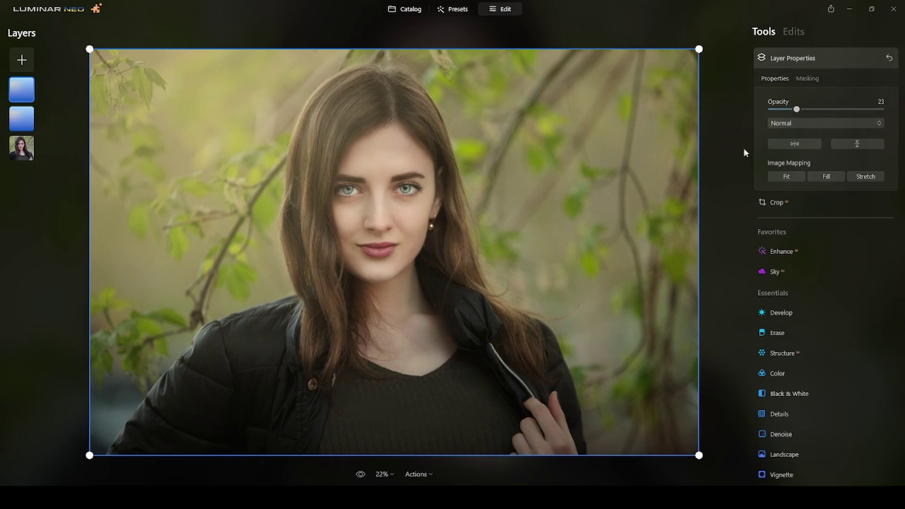
Step: Close the layer properties, apply a Smart Contrast boost in Develop, then close Develop
click(836, 60)
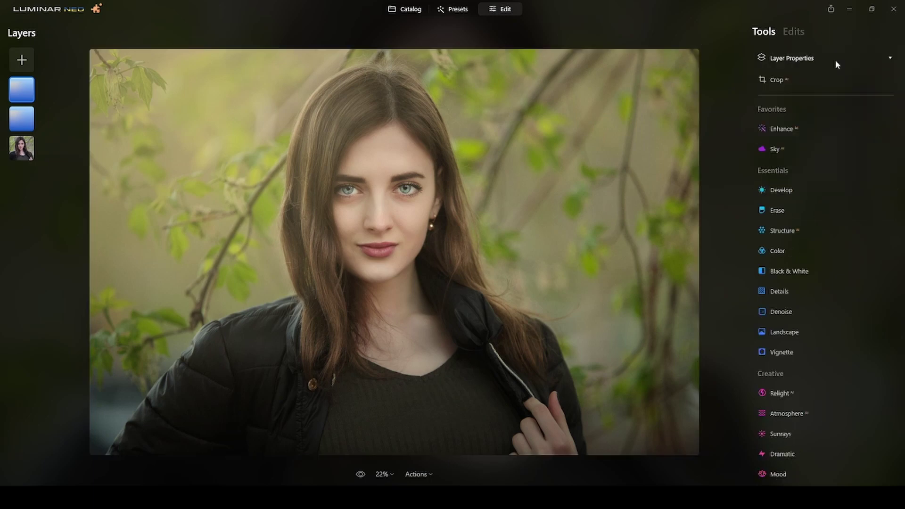
click(782, 191)
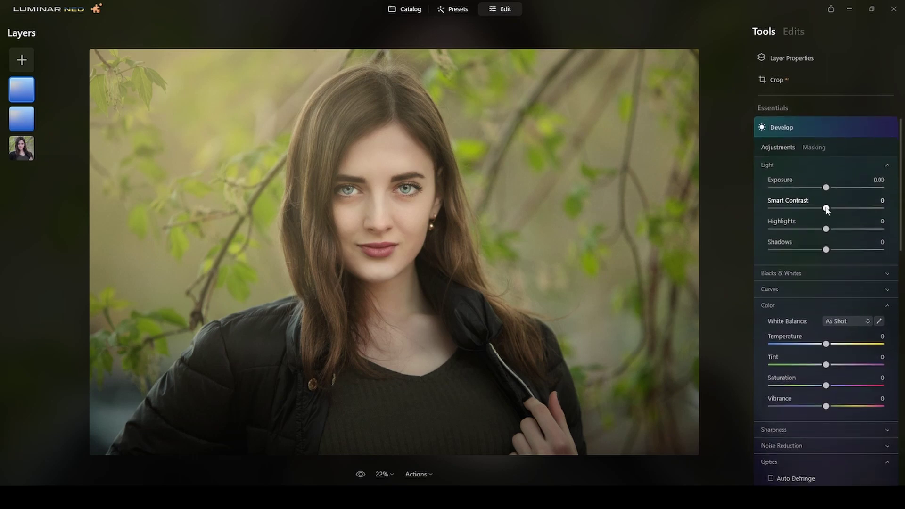
drag(826, 209, 837, 211)
click(882, 127)
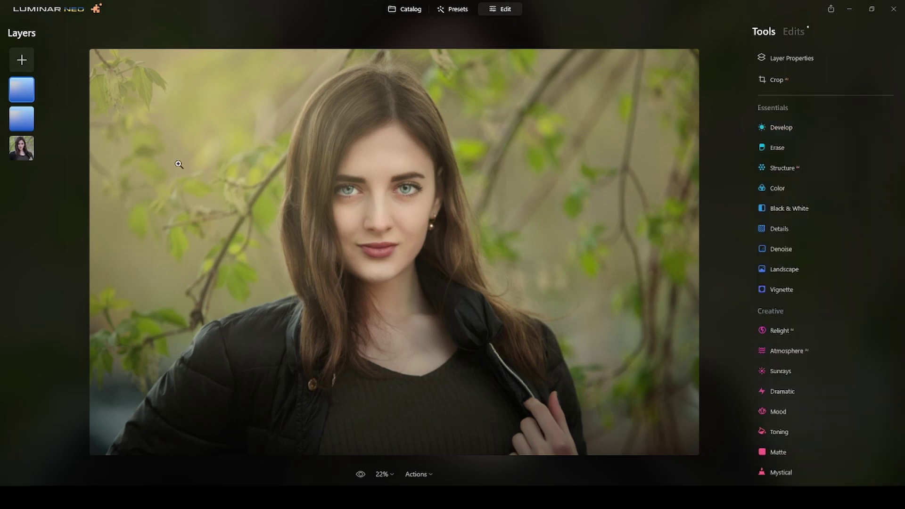
Step: Raise the base portrait layer's Develop Smart Contrast to 24 and compare it on and off
click(21, 150)
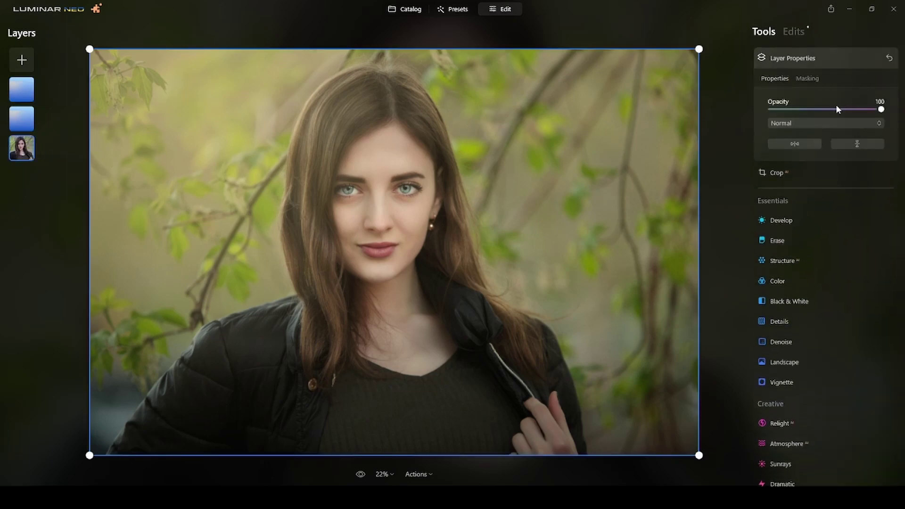
click(779, 220)
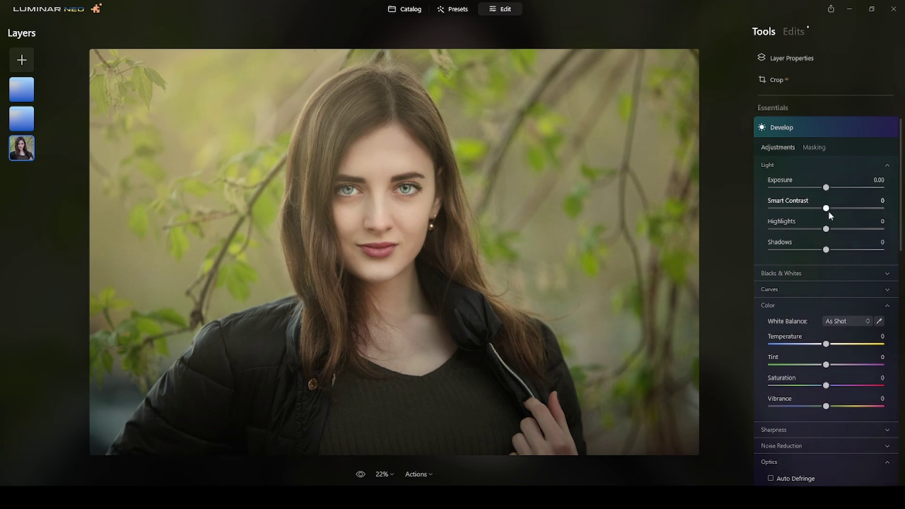
drag(826, 209, 841, 214)
click(875, 126)
click(875, 127)
click(876, 126)
click(875, 126)
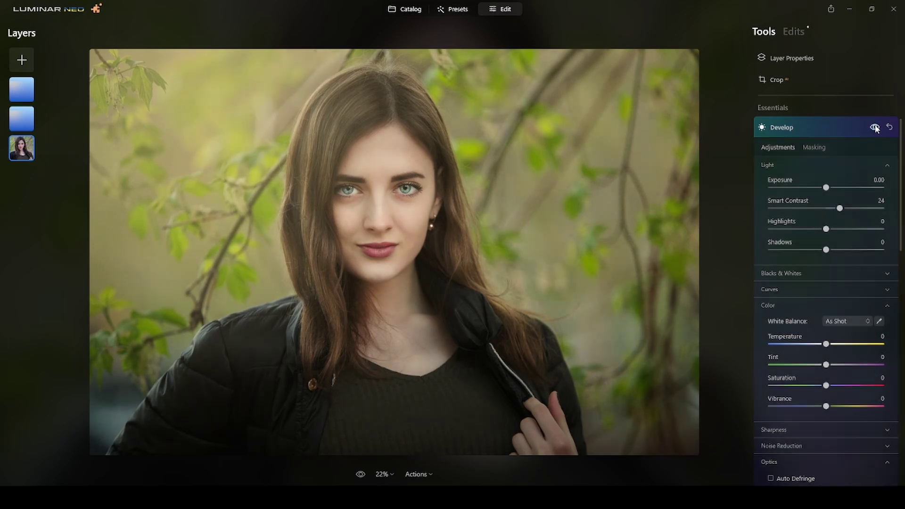